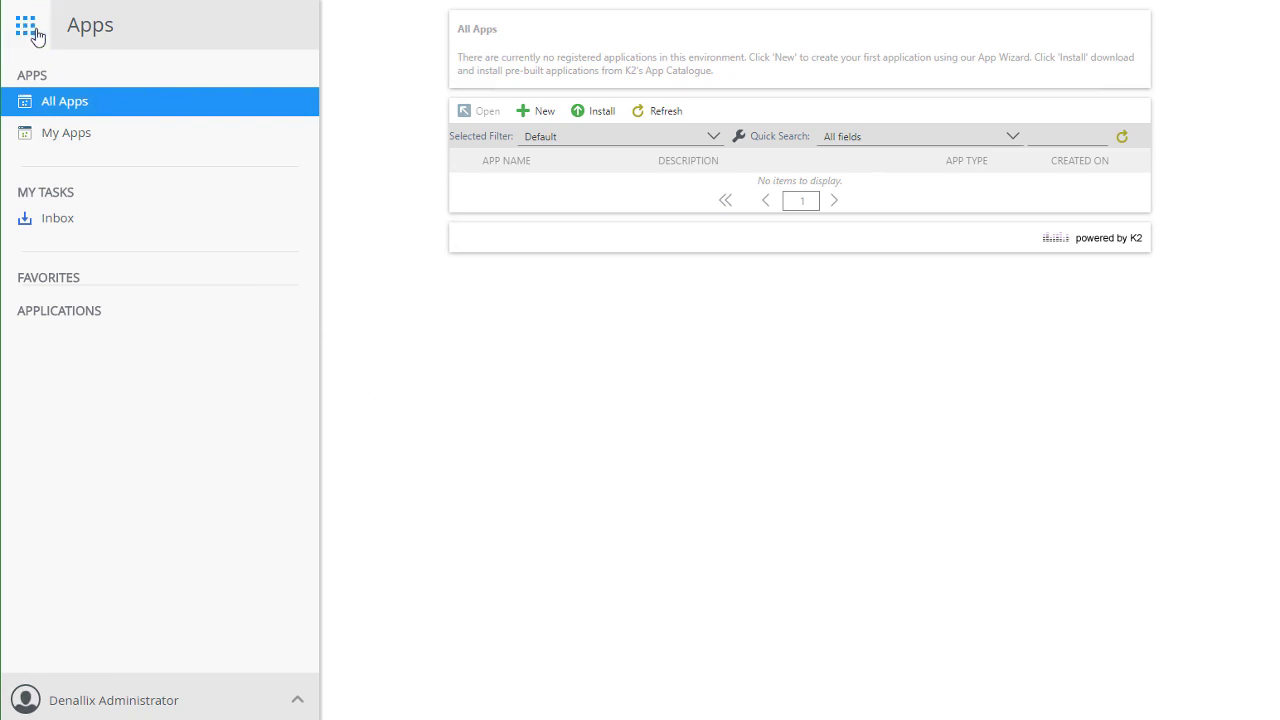
Open the Apps workspace and view the My Apps list, returning to All Apps
click(34, 33)
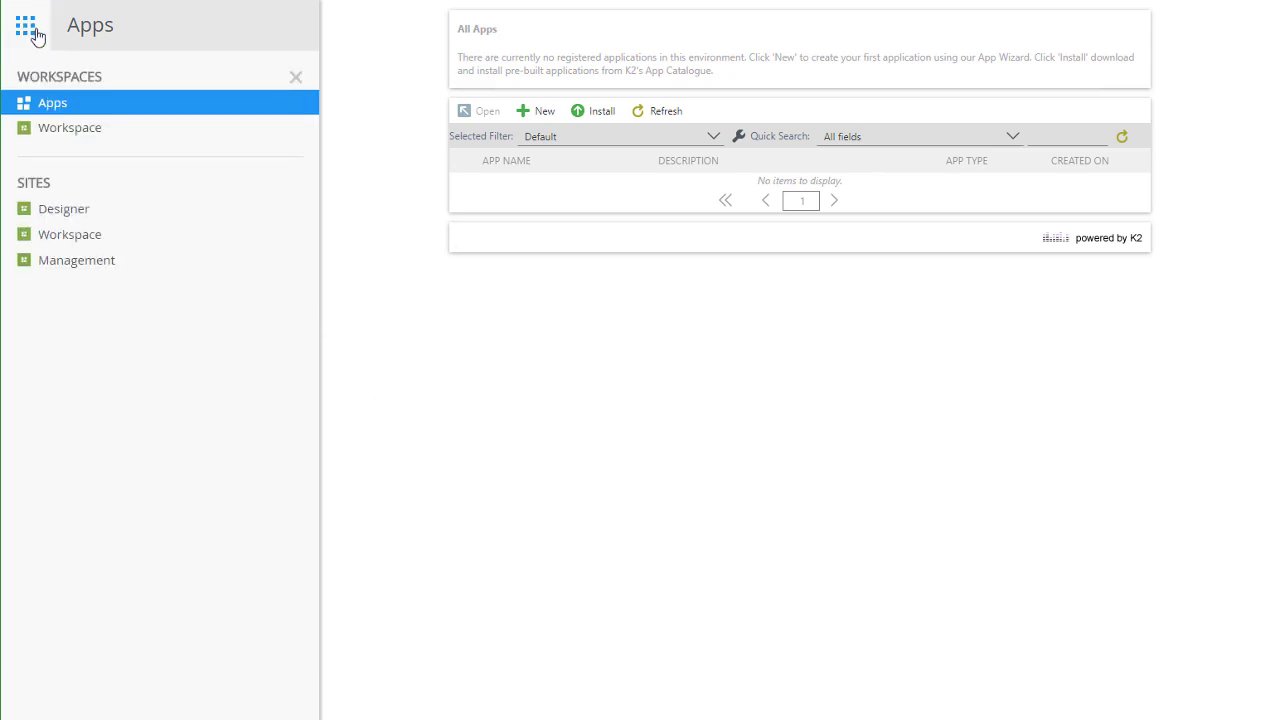
click(76, 106)
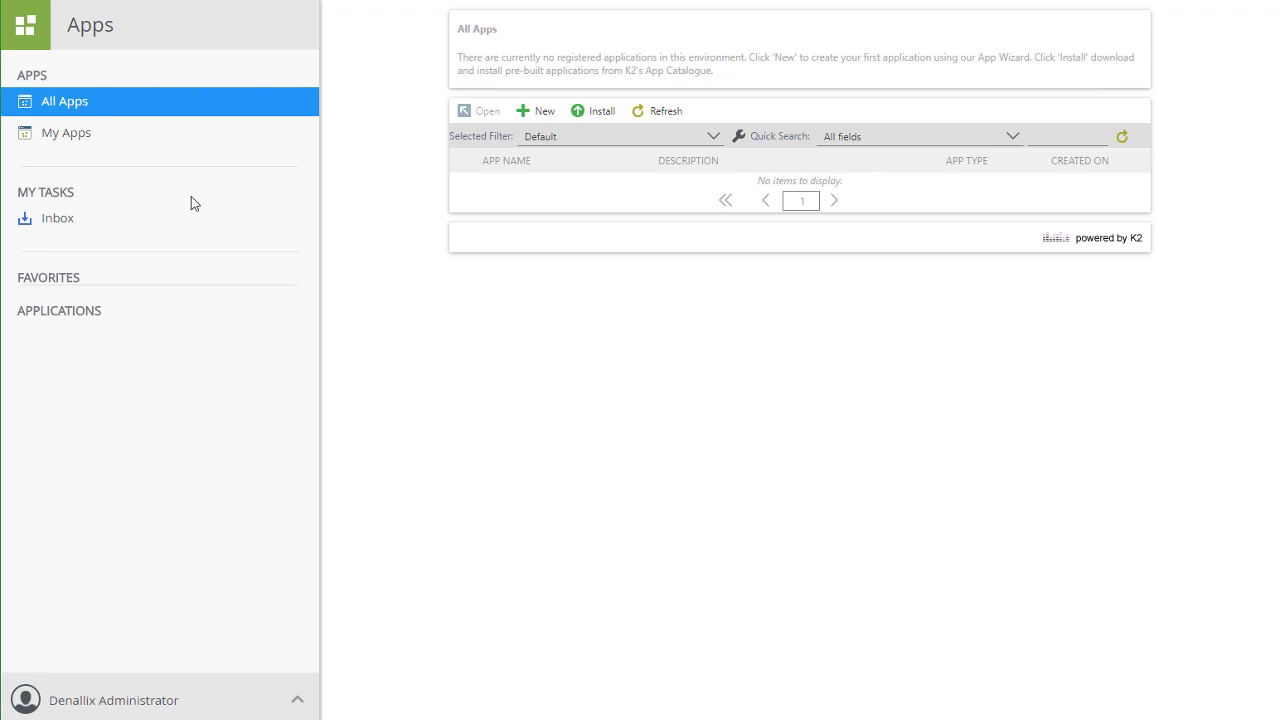
click(79, 138)
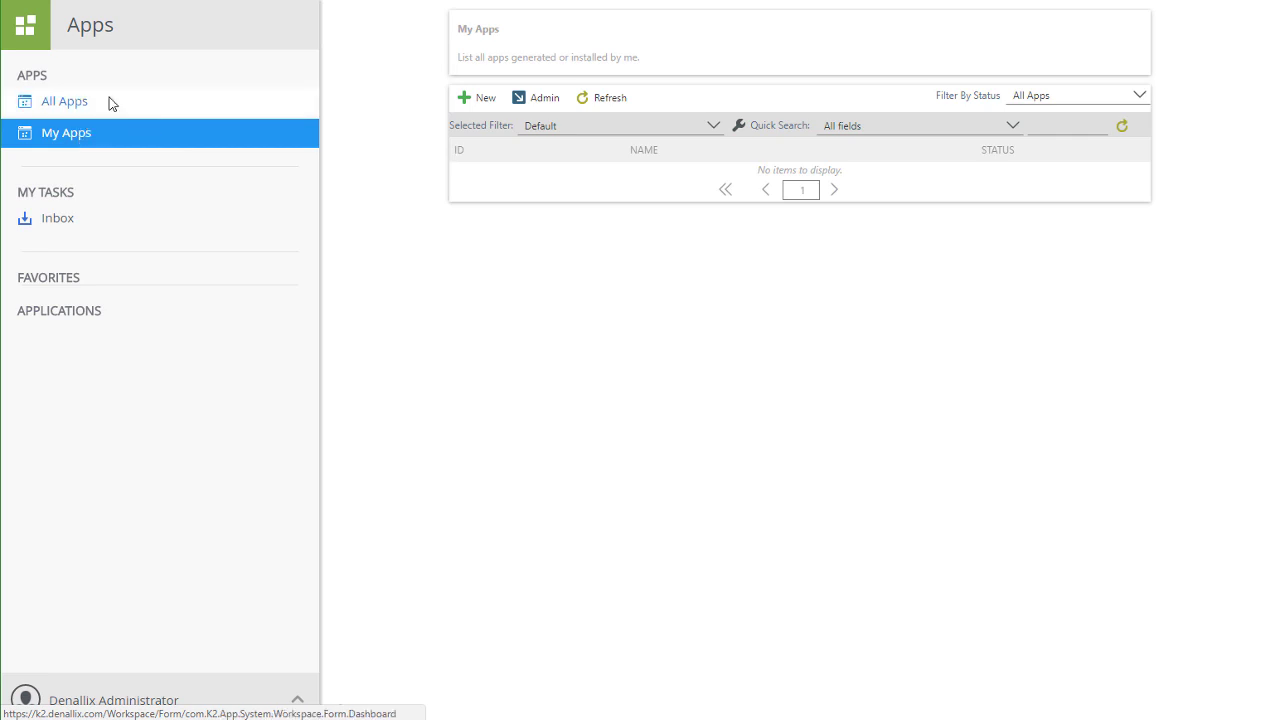
click(109, 101)
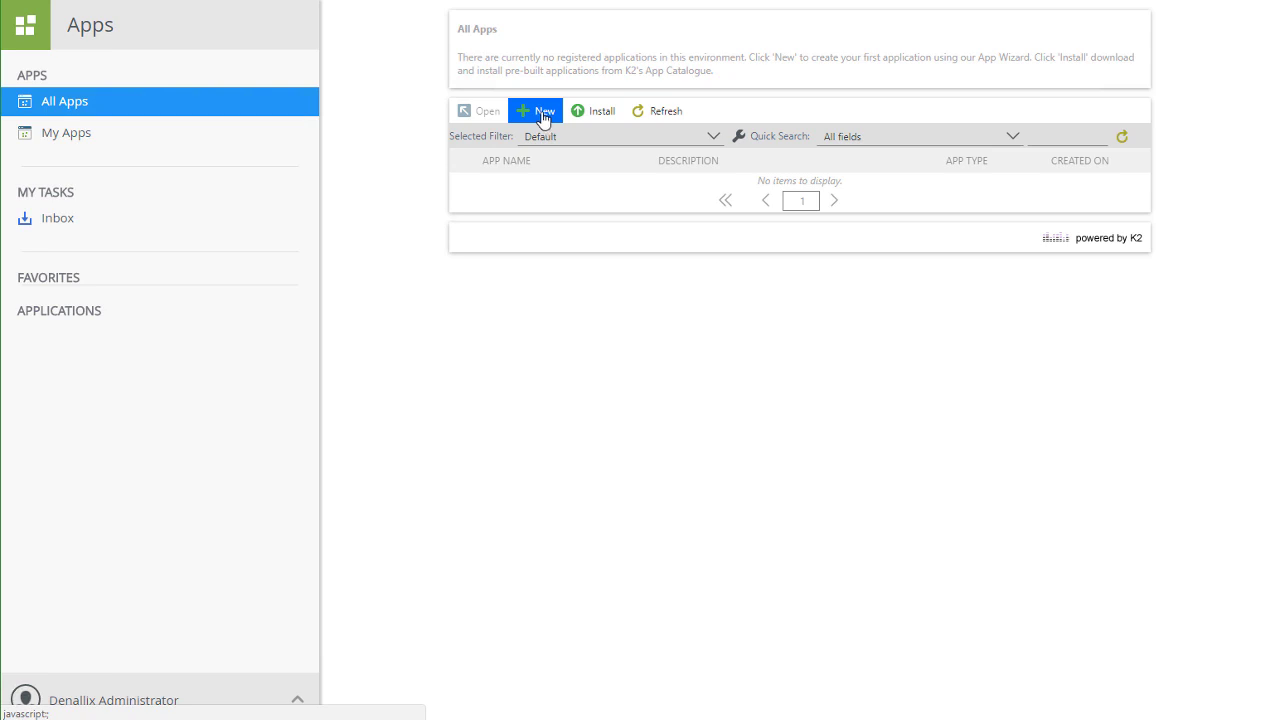
Create a Submit for Approval application named "Document Approval Application" with the description "Approval process for Denallix documents."
click(545, 115)
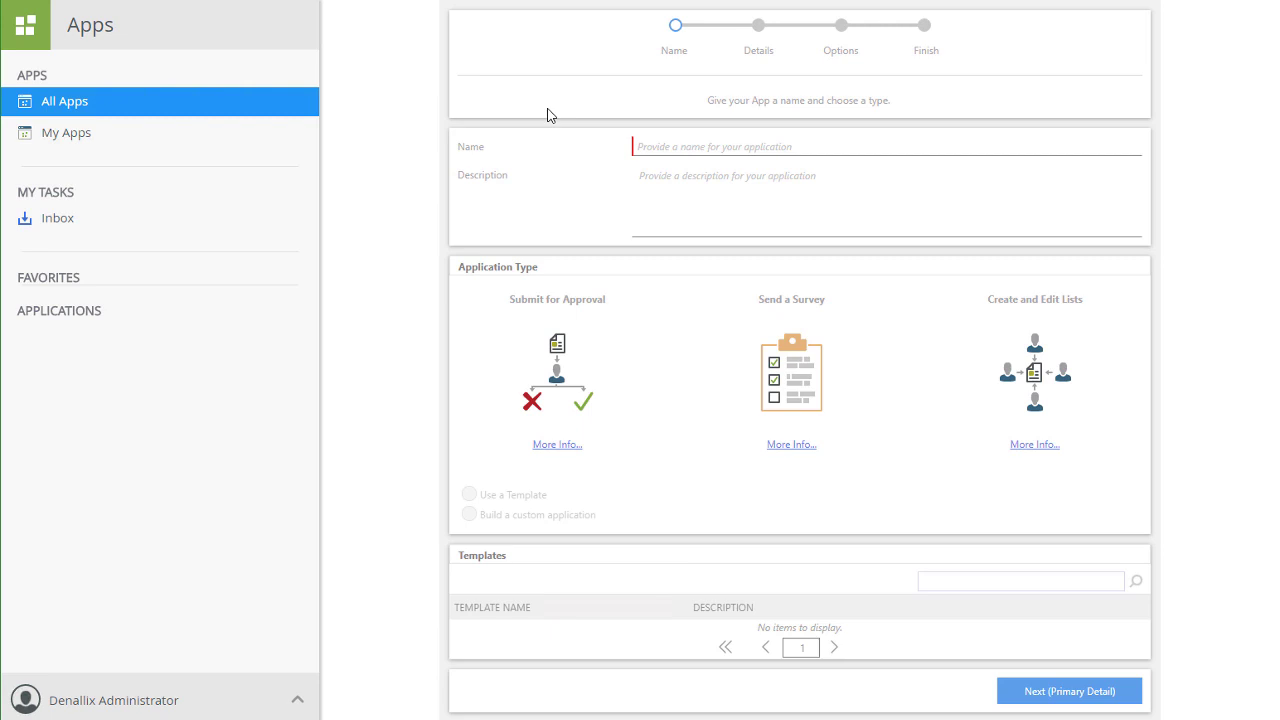
click(671, 142)
text(Document Approval Application)
click(765, 194)
text(Approval process for Denallix documents.)
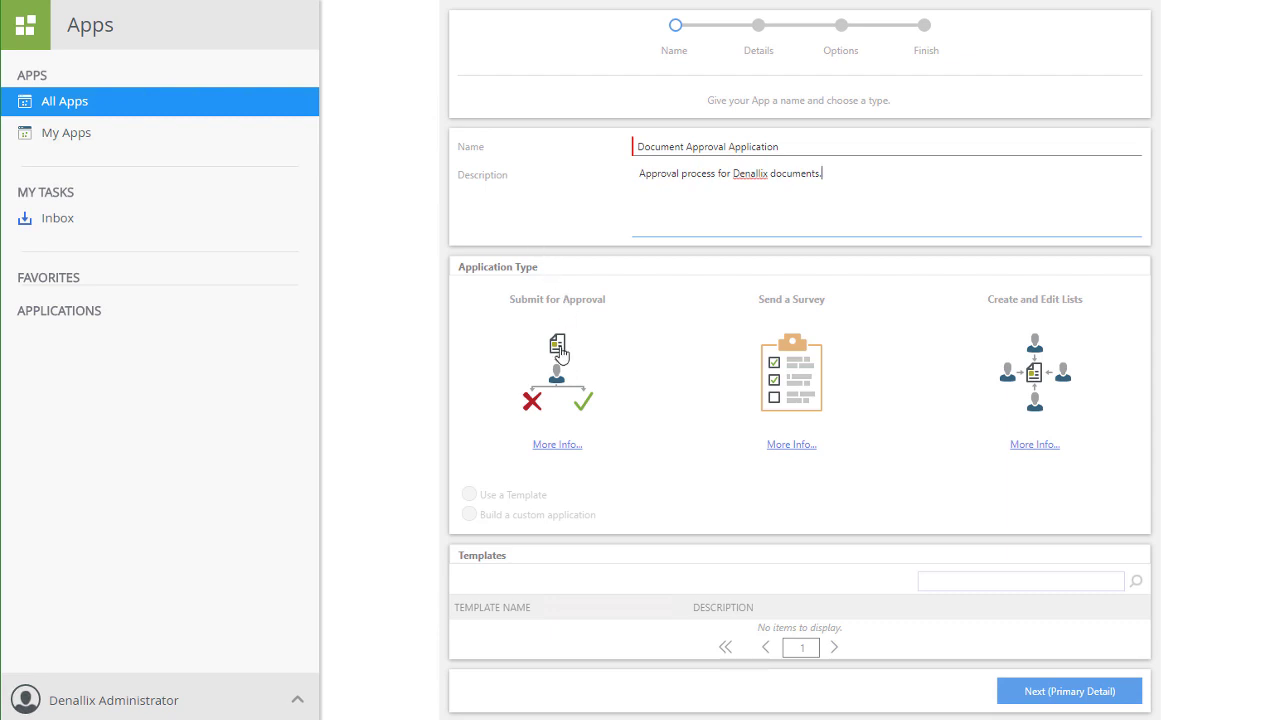
click(563, 353)
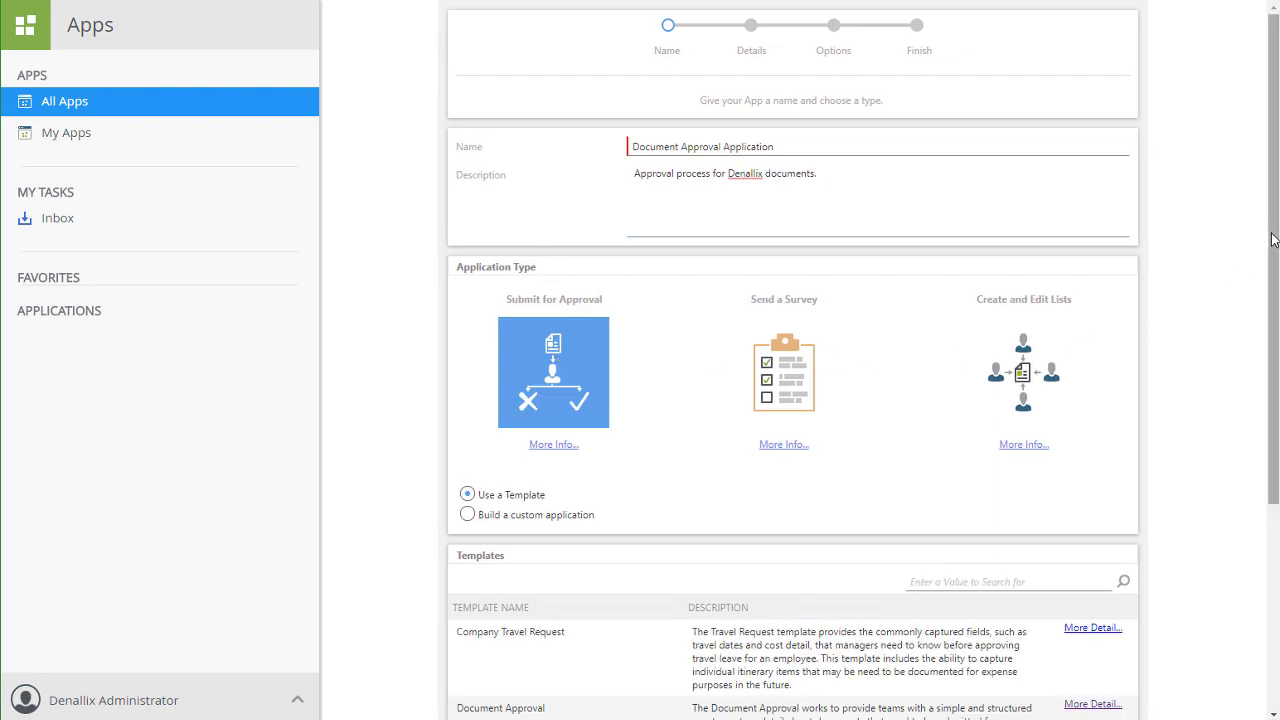
Review the Document Approval template's main data object, workflow and data objects, and continue to the primary details with that template
drag(1270, 252, 1272, 420)
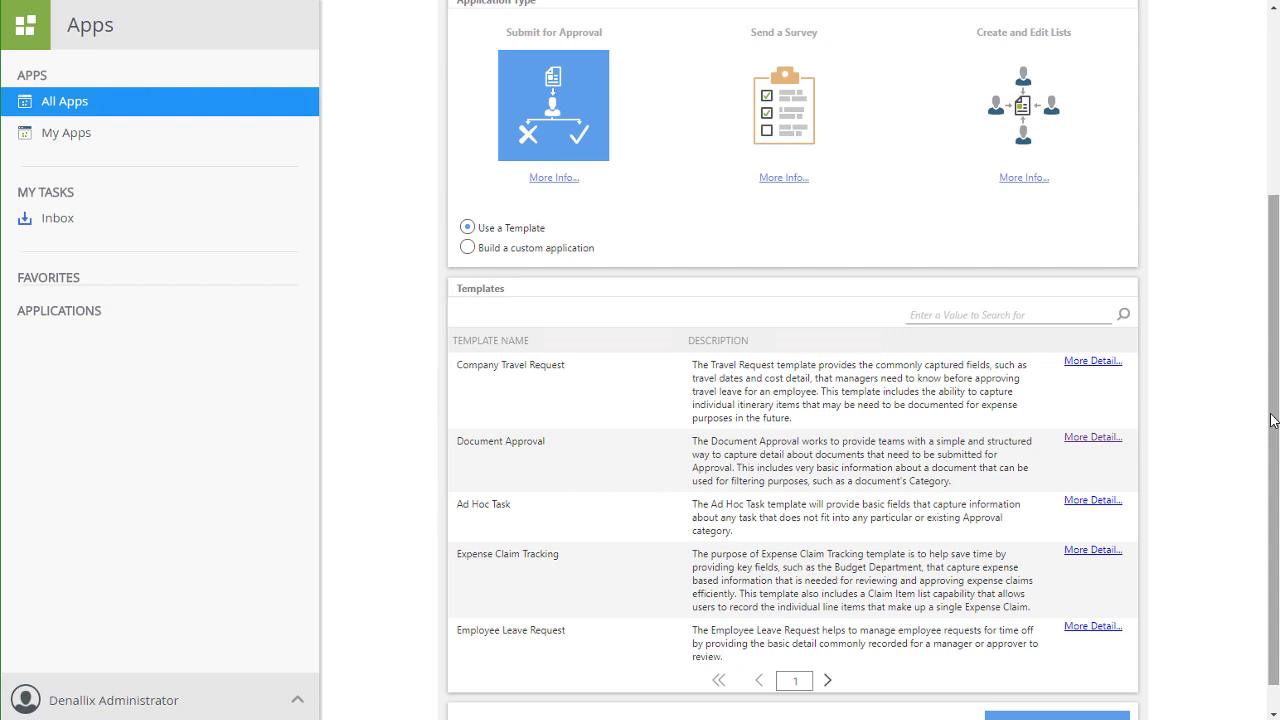
click(1096, 443)
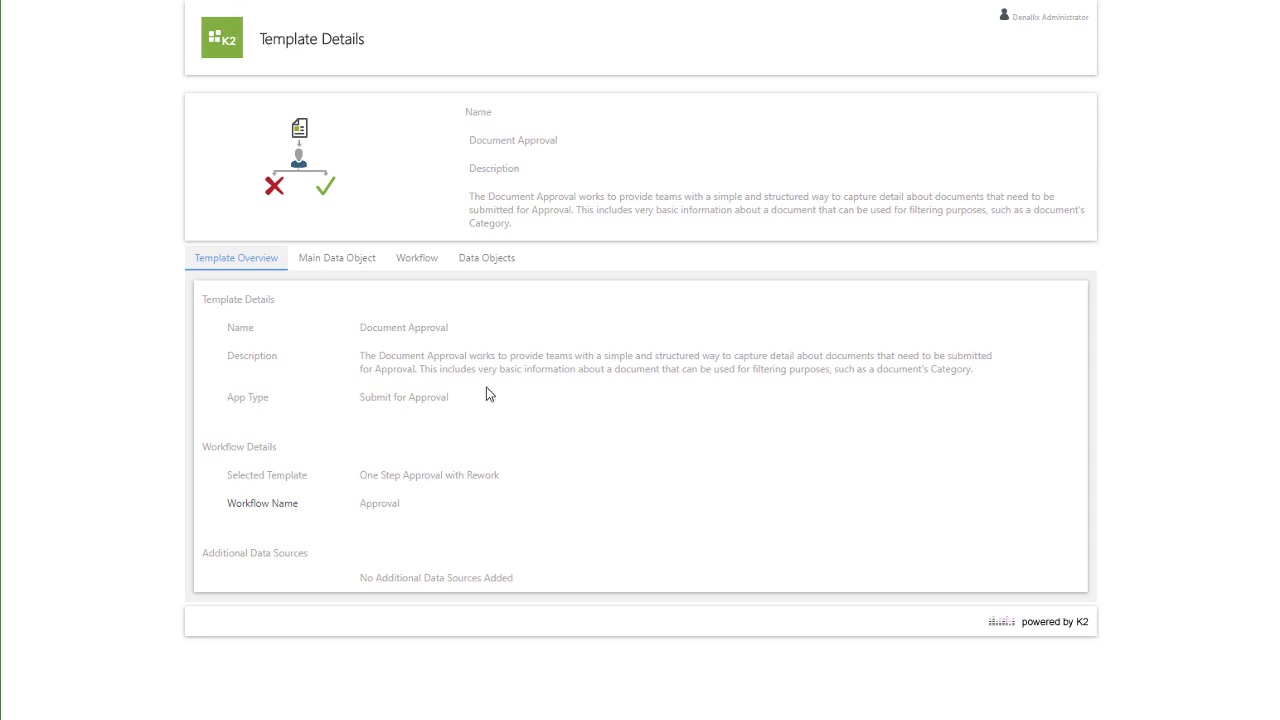
click(337, 259)
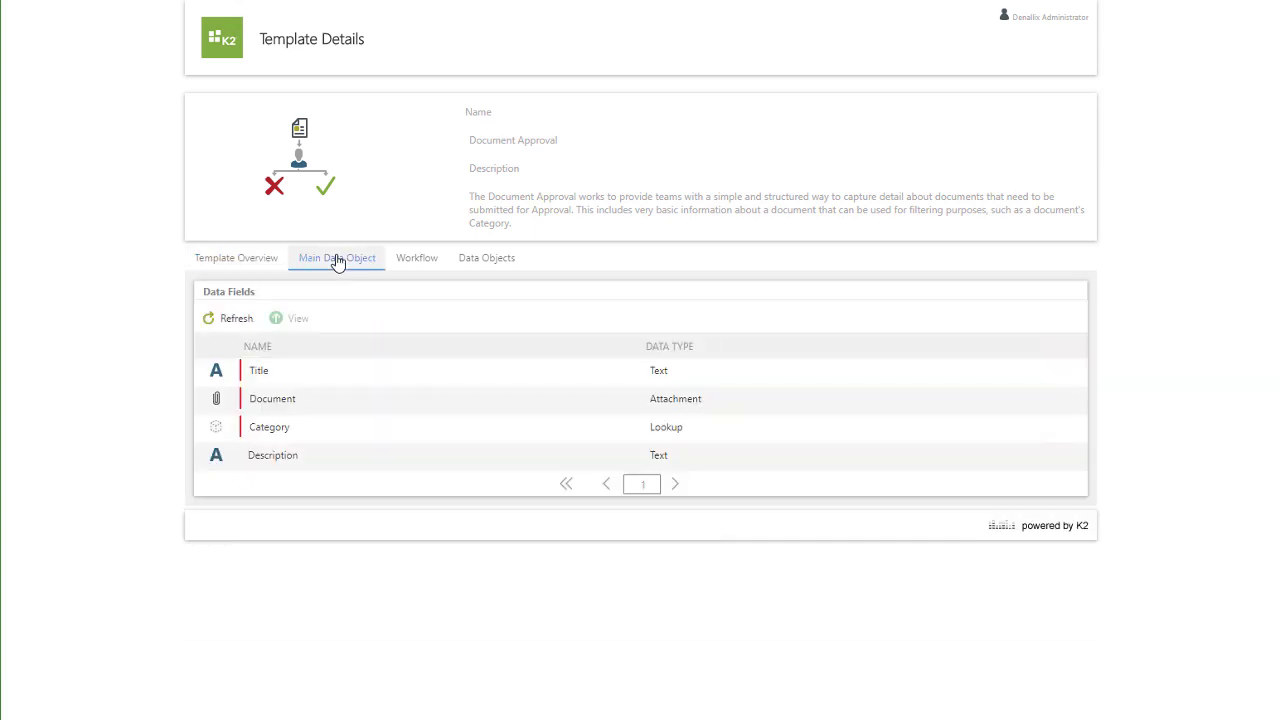
click(420, 266)
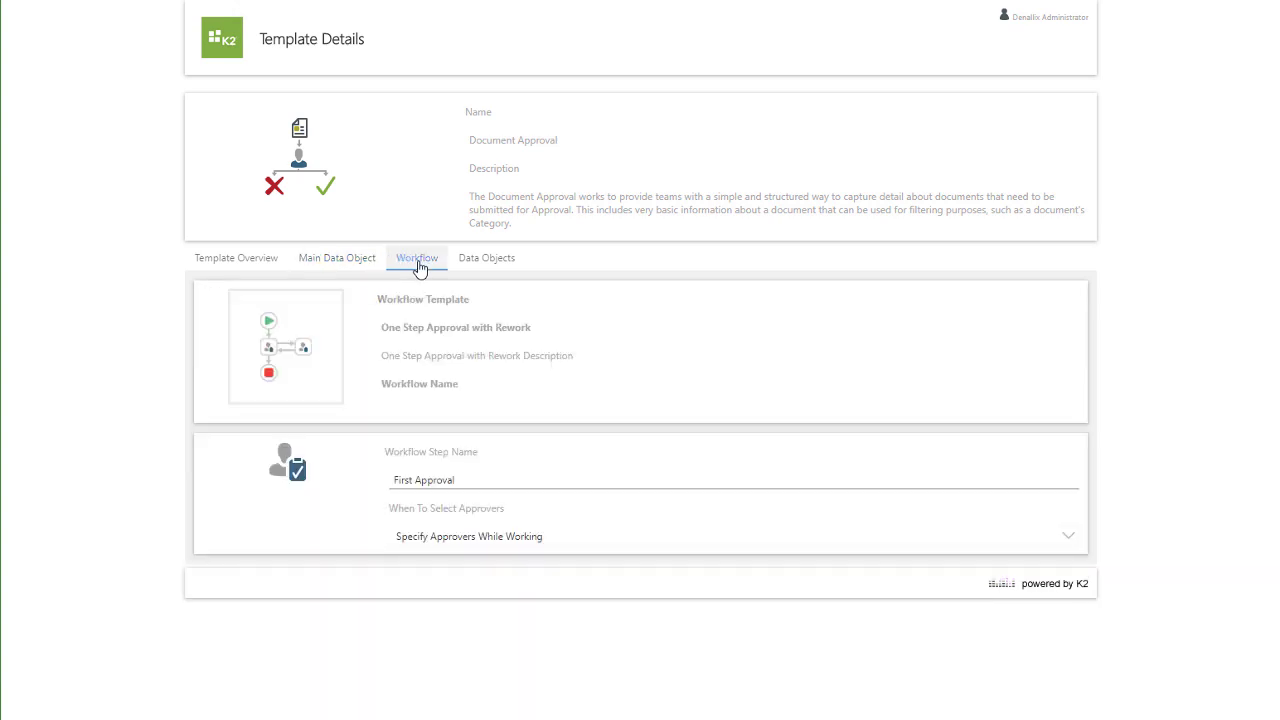
click(483, 264)
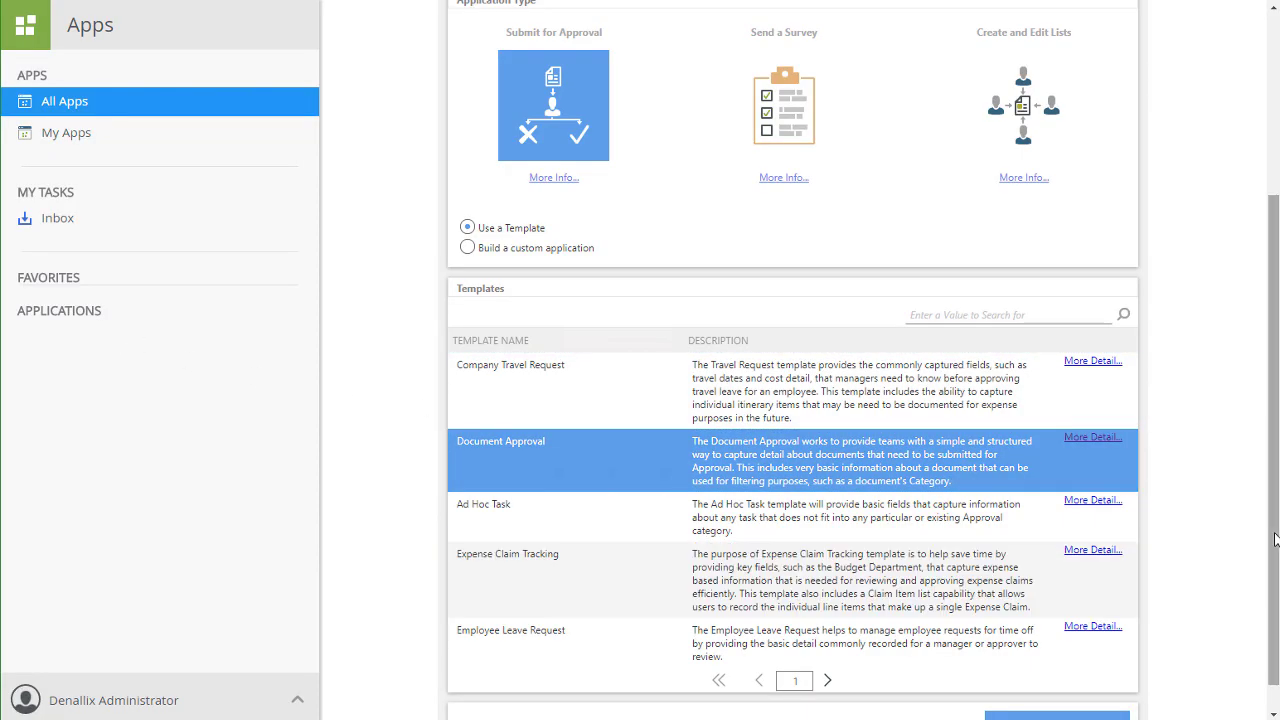
scroll(1060, 620, down, 1)
click(1042, 695)
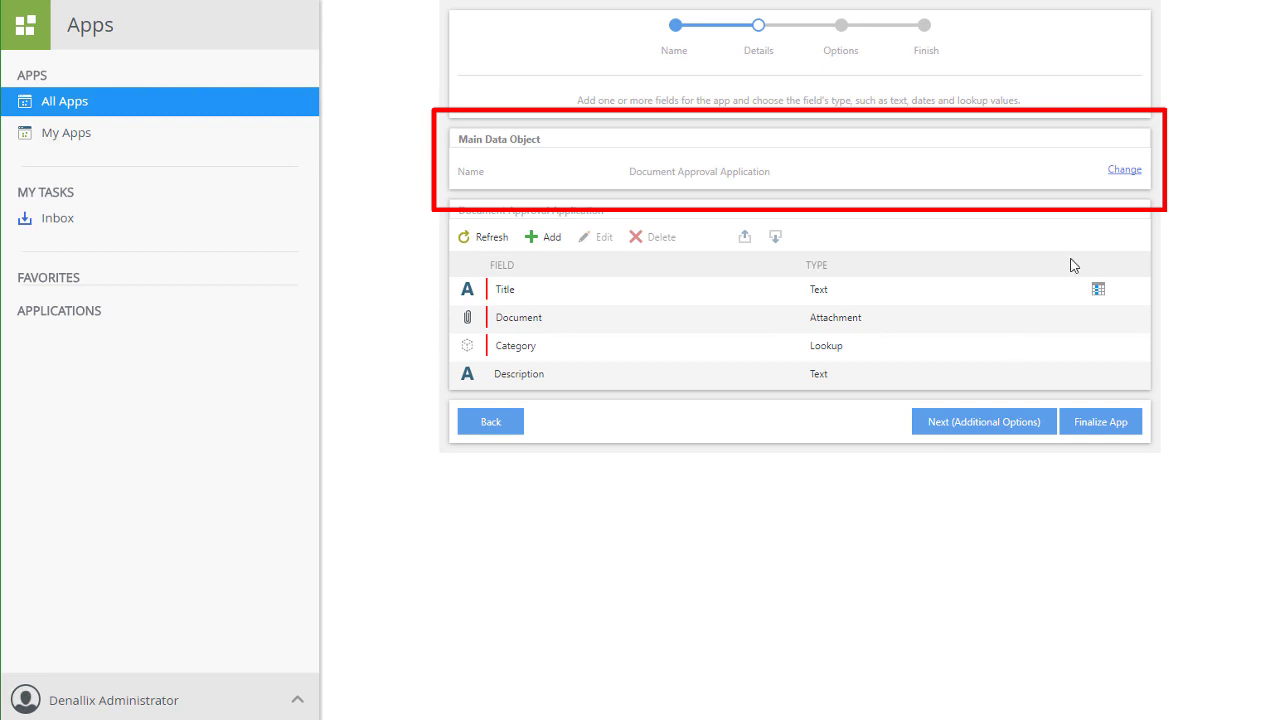
Check the main data object's editable name and the Category lookup field's settings, keeping both as they are
click(1127, 172)
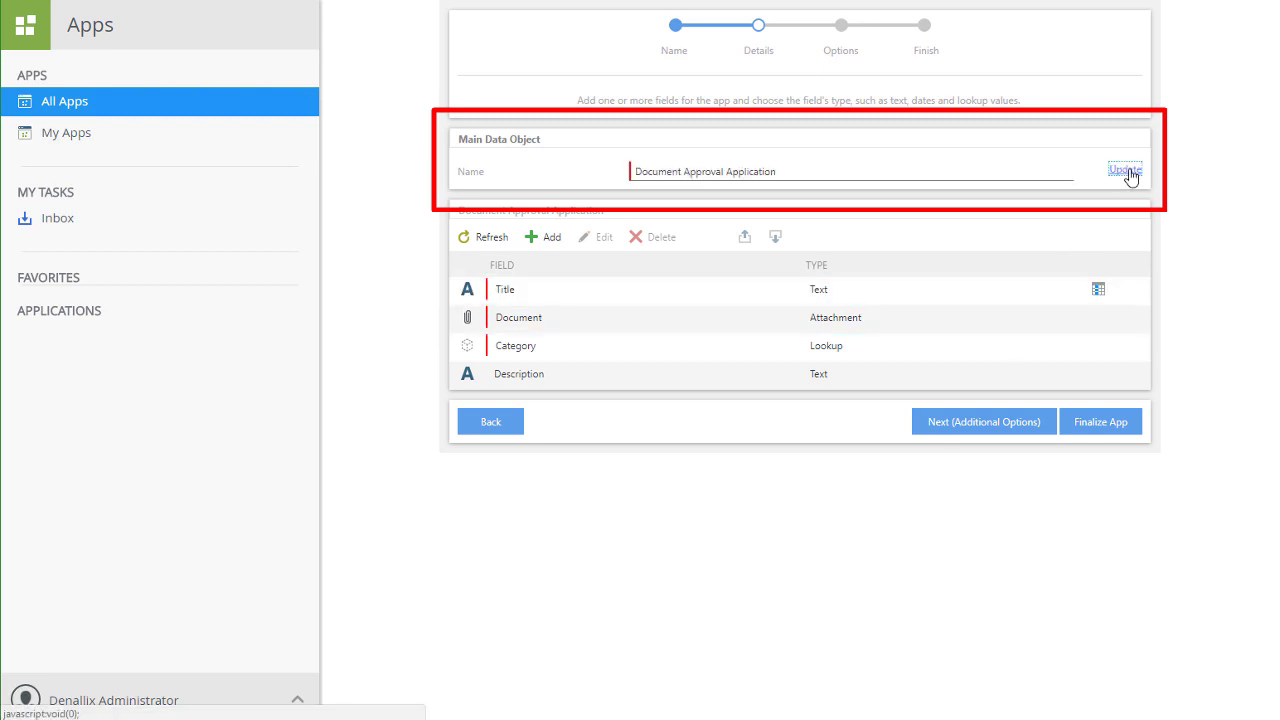
click(1128, 172)
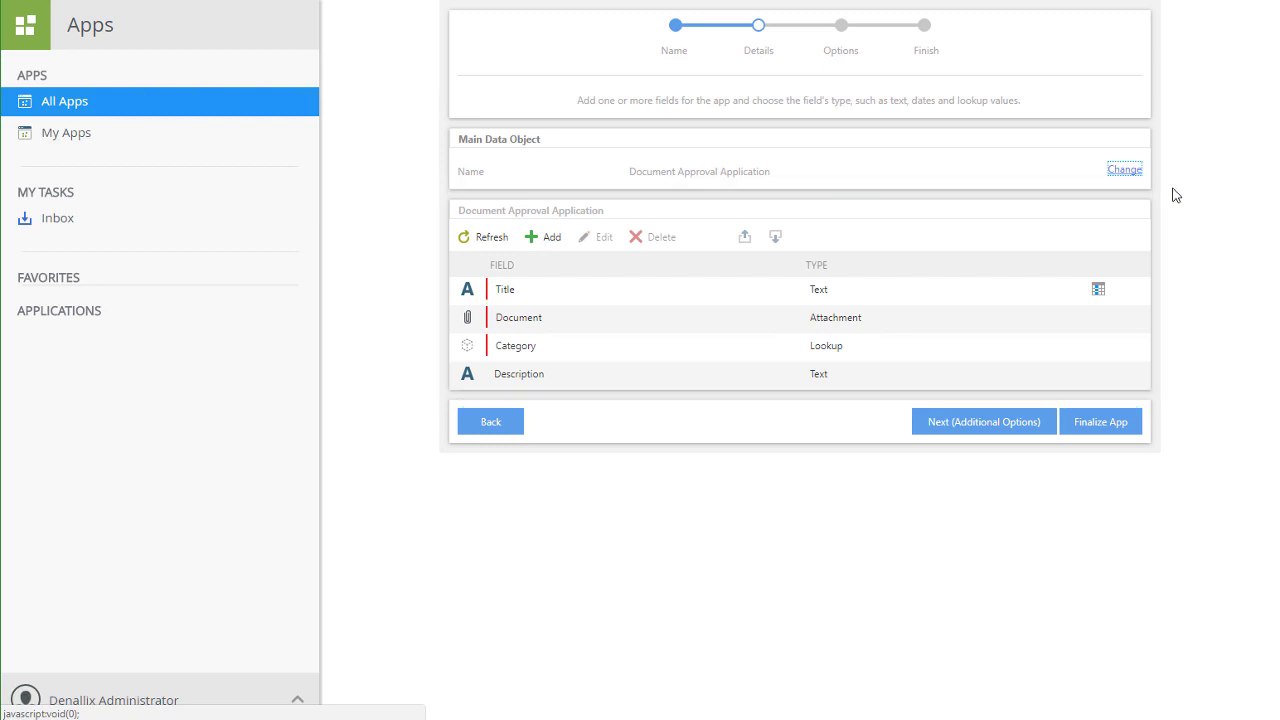
click(706, 374)
click(729, 356)
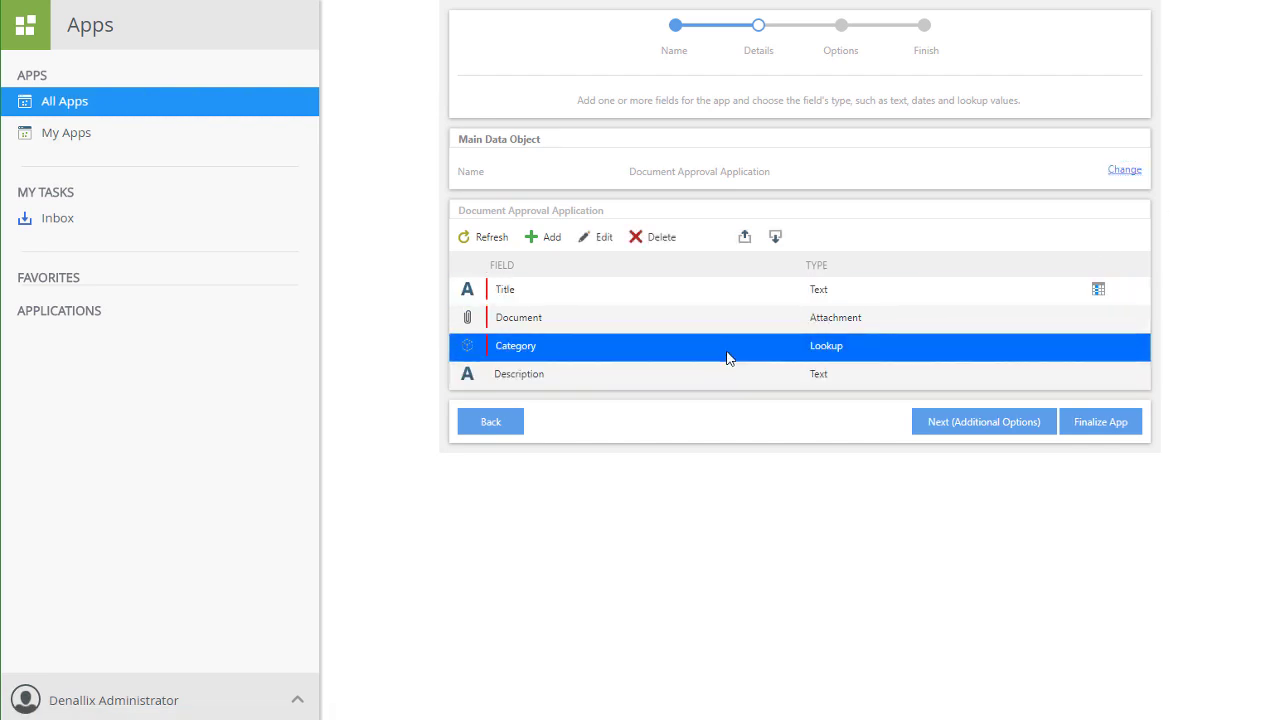
click(603, 242)
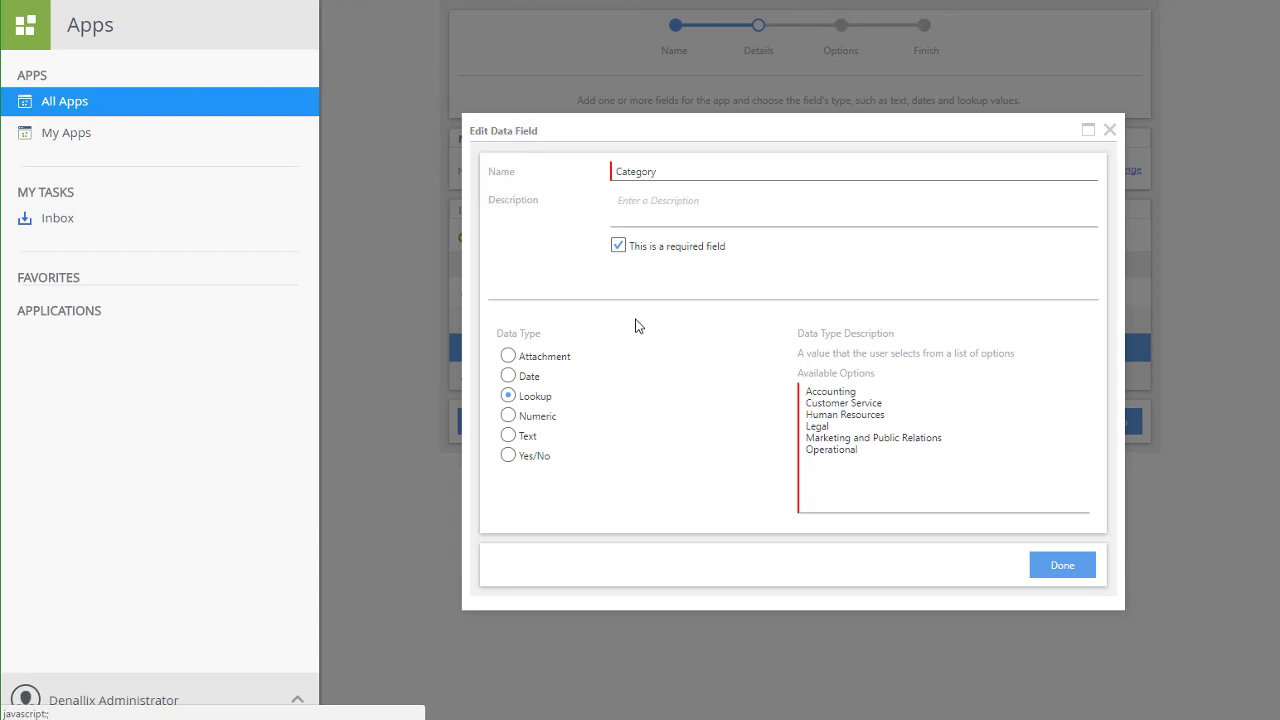
click(1060, 566)
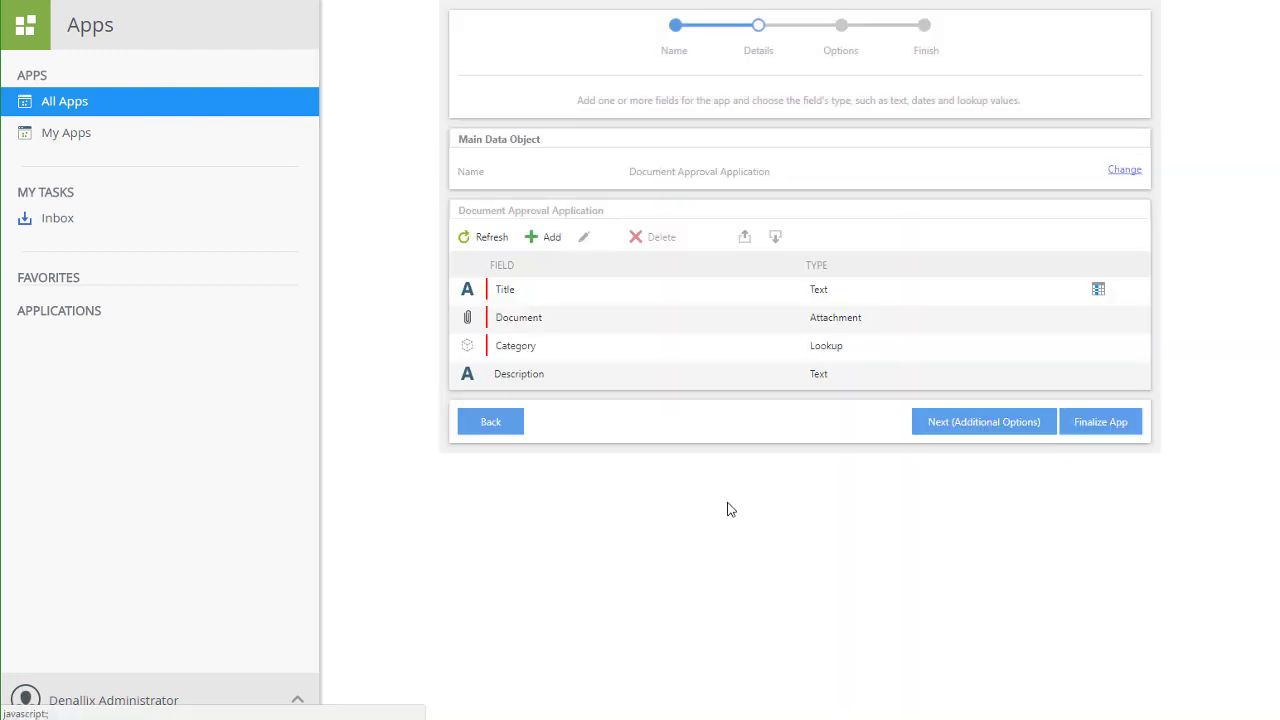
Continue to the additional options and review the data object and draft settings, returning to the workflow settings
click(946, 434)
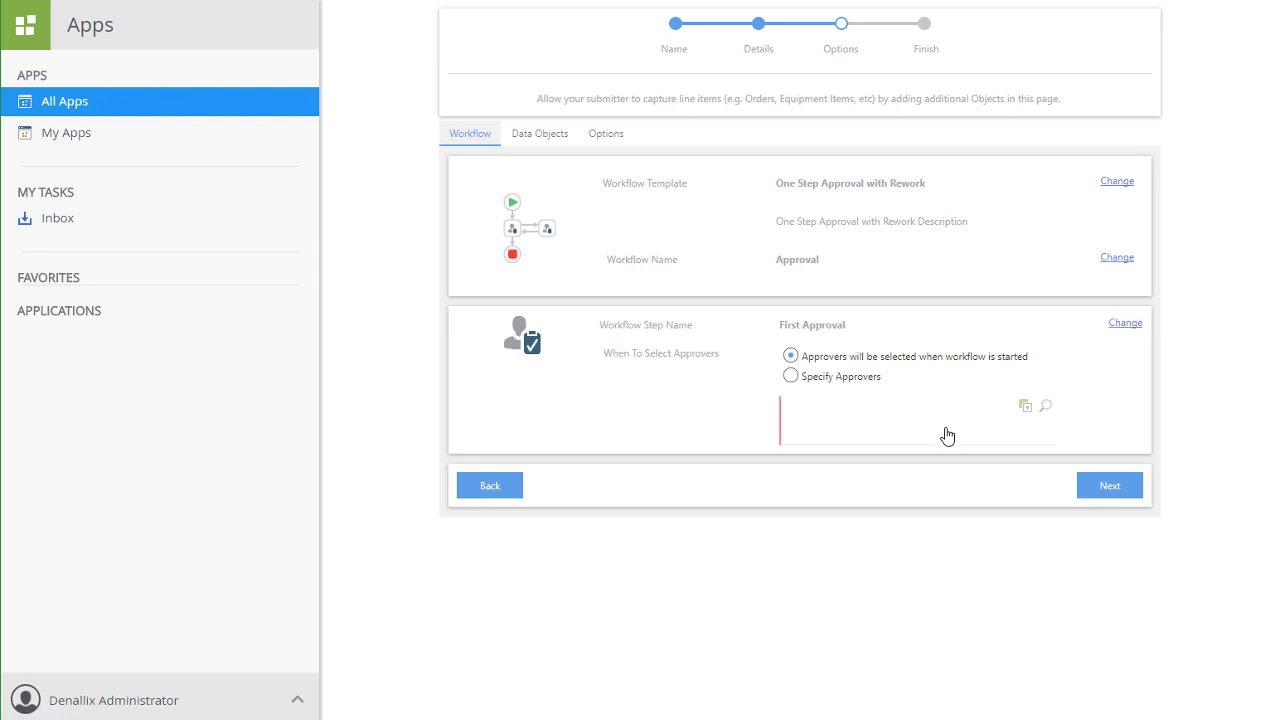
click(546, 138)
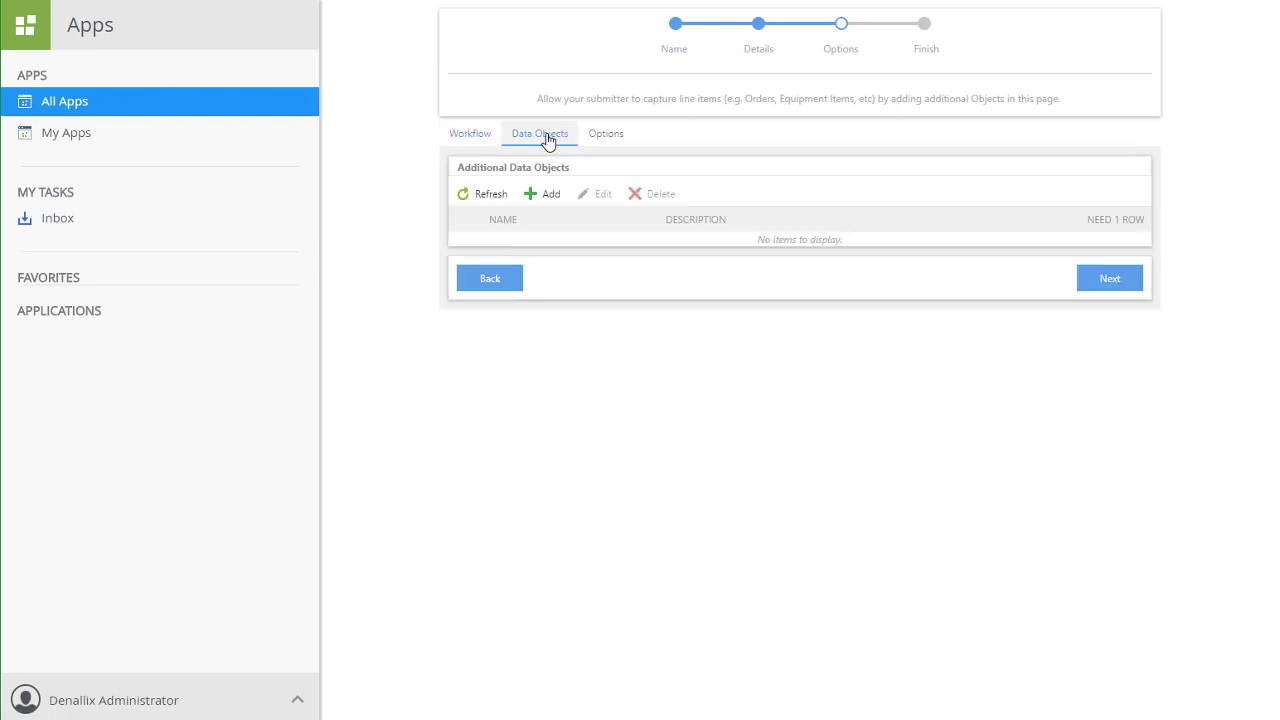
click(609, 141)
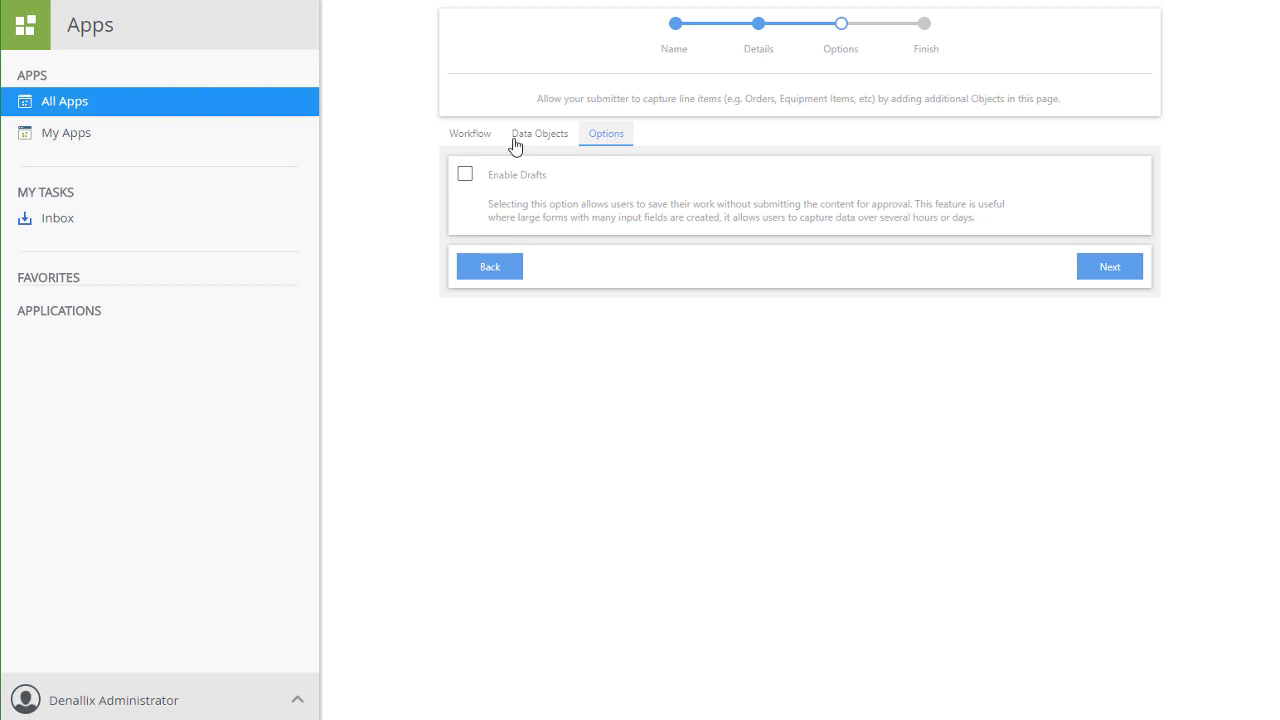
click(468, 138)
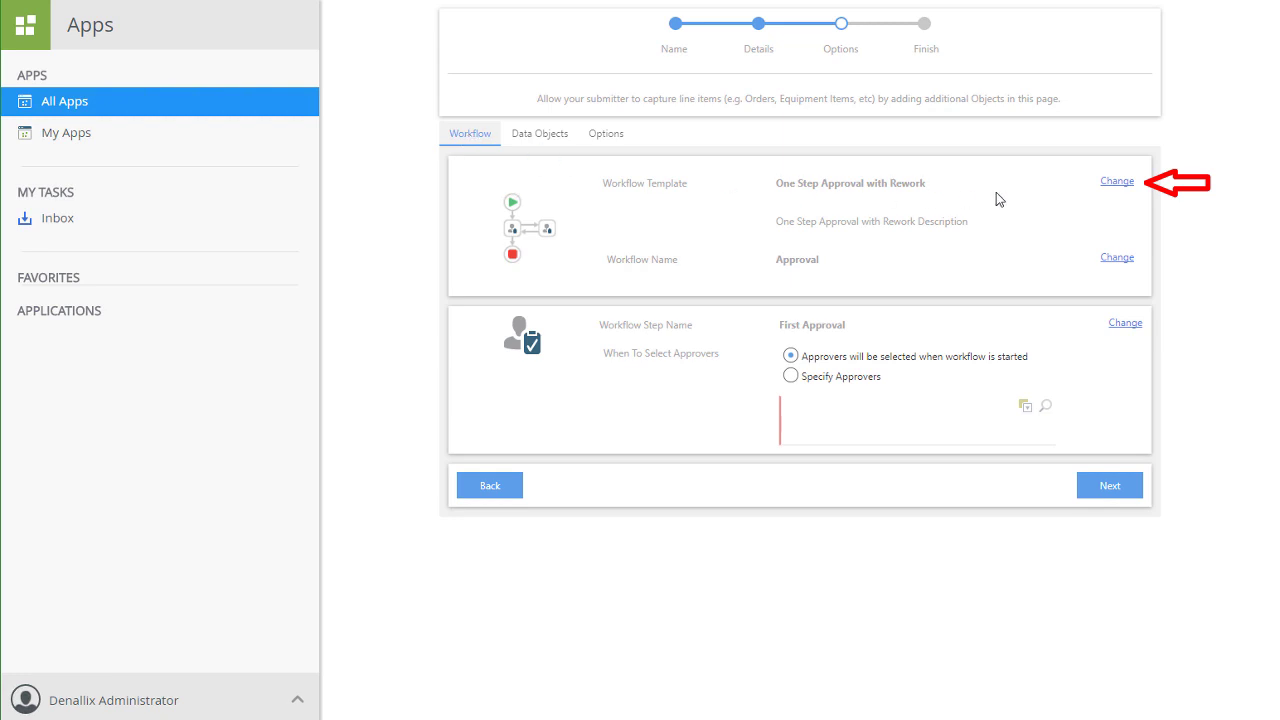
Change the workflow template to Two Step Approval
click(1115, 186)
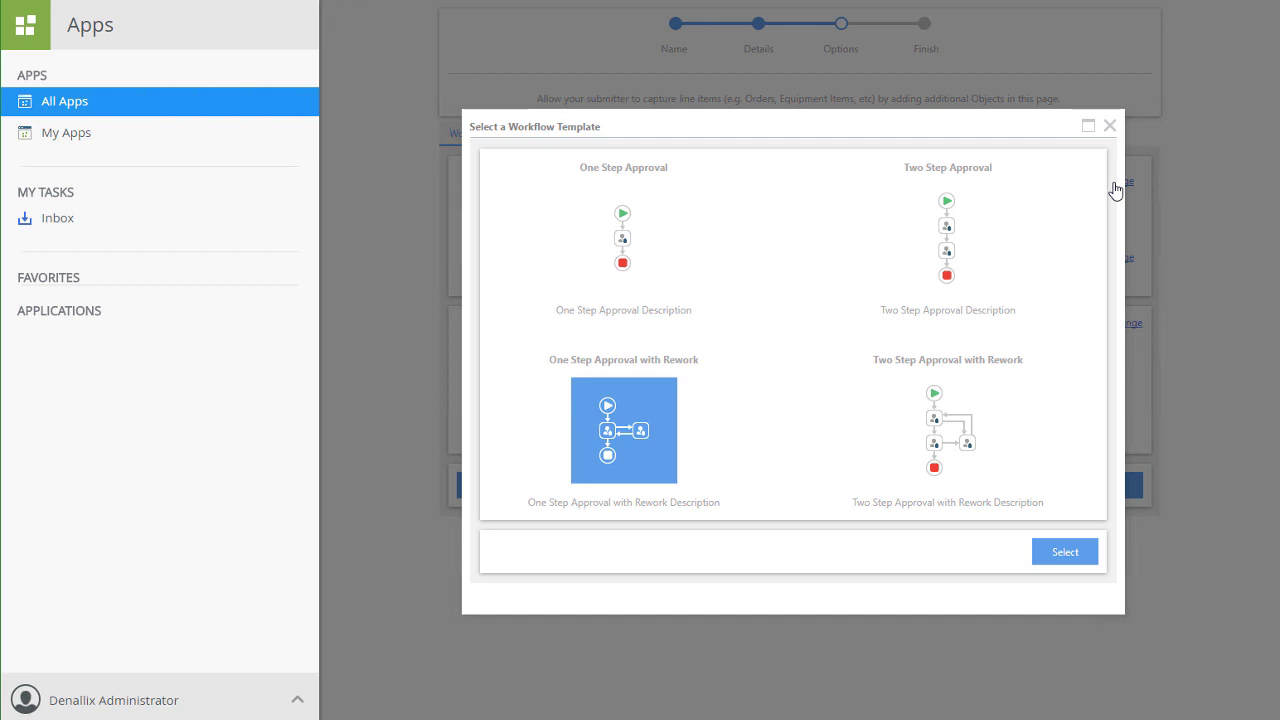
click(945, 248)
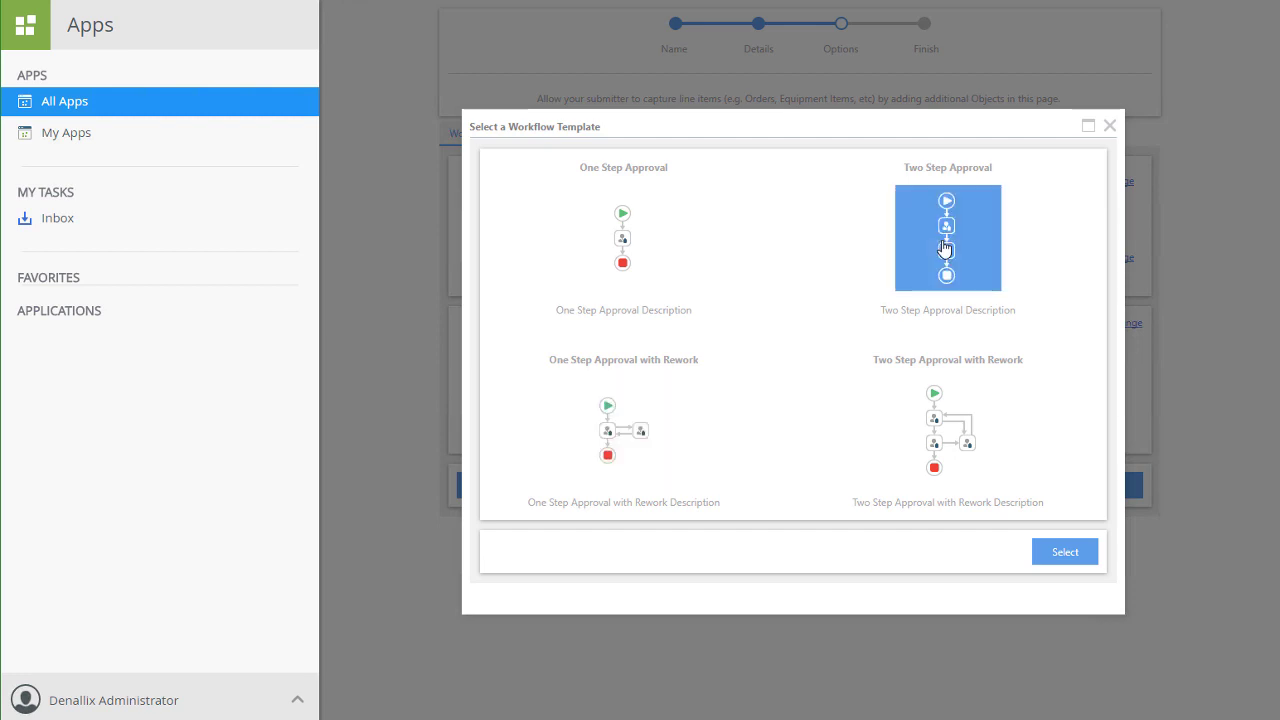
click(1035, 552)
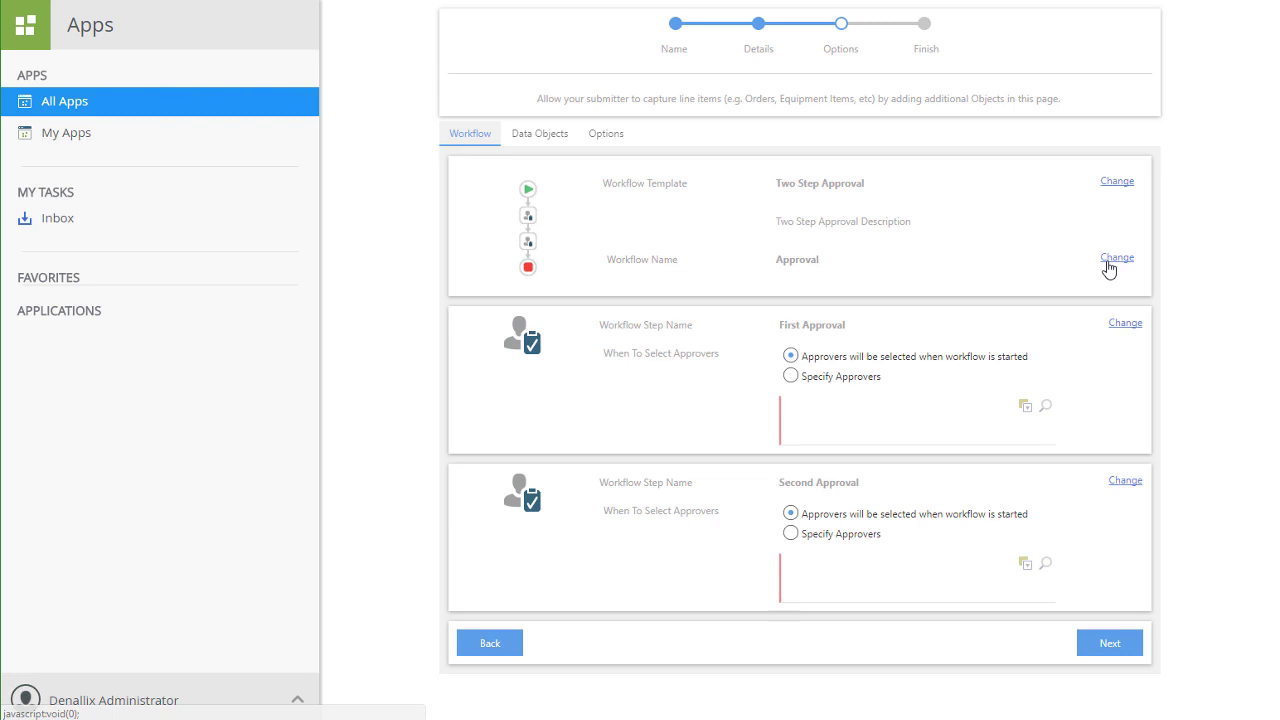
Rename the workflow as "Doc Approval App"
click(1114, 258)
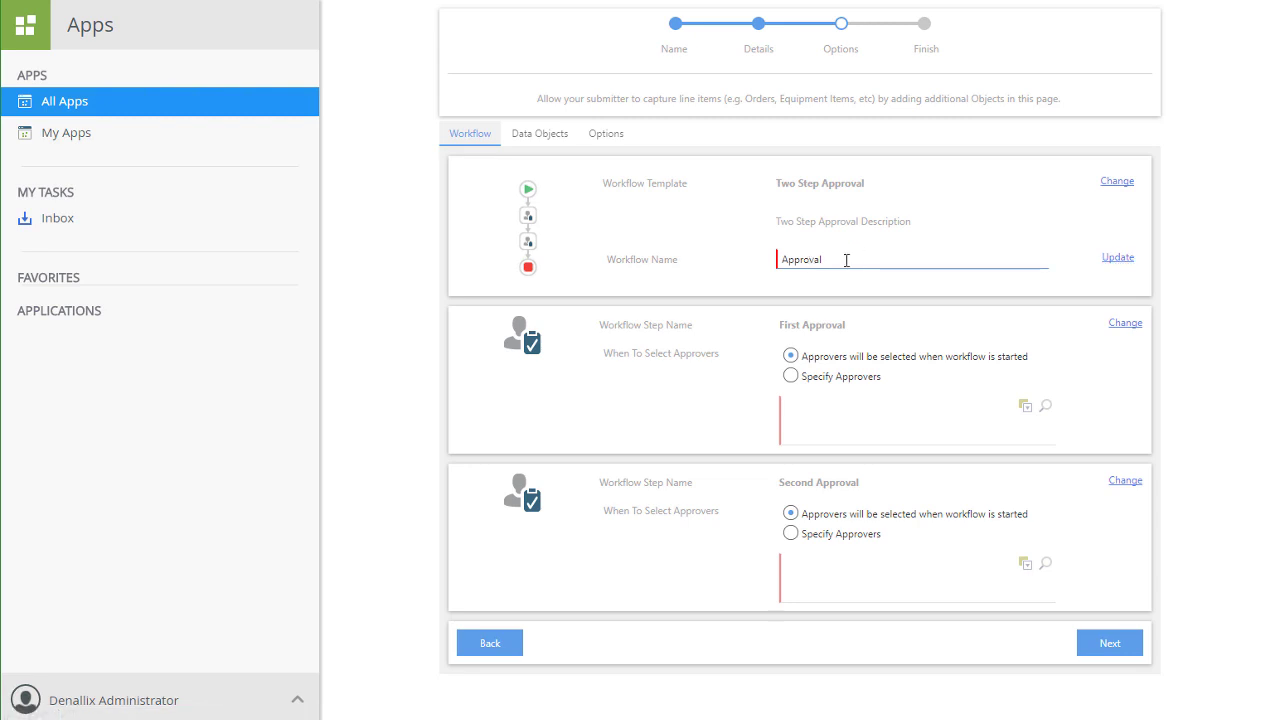
double_click(810, 262)
text(Doc Approval App)
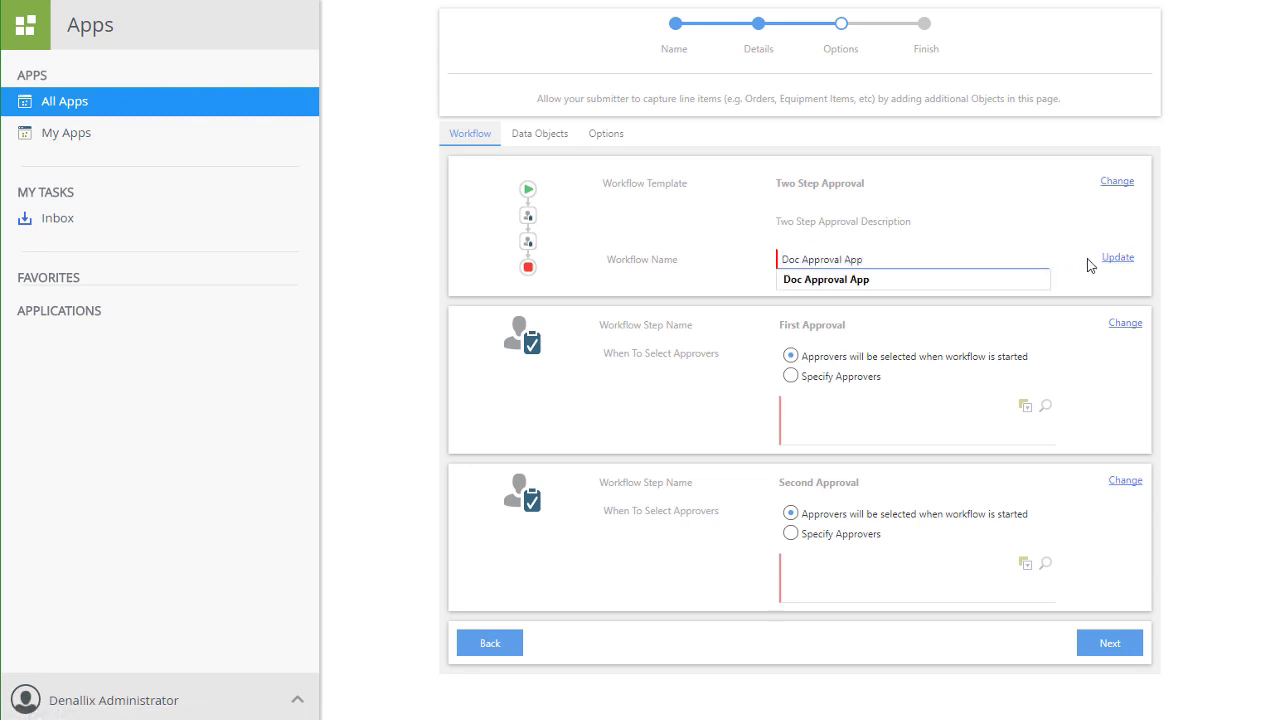
click(1110, 258)
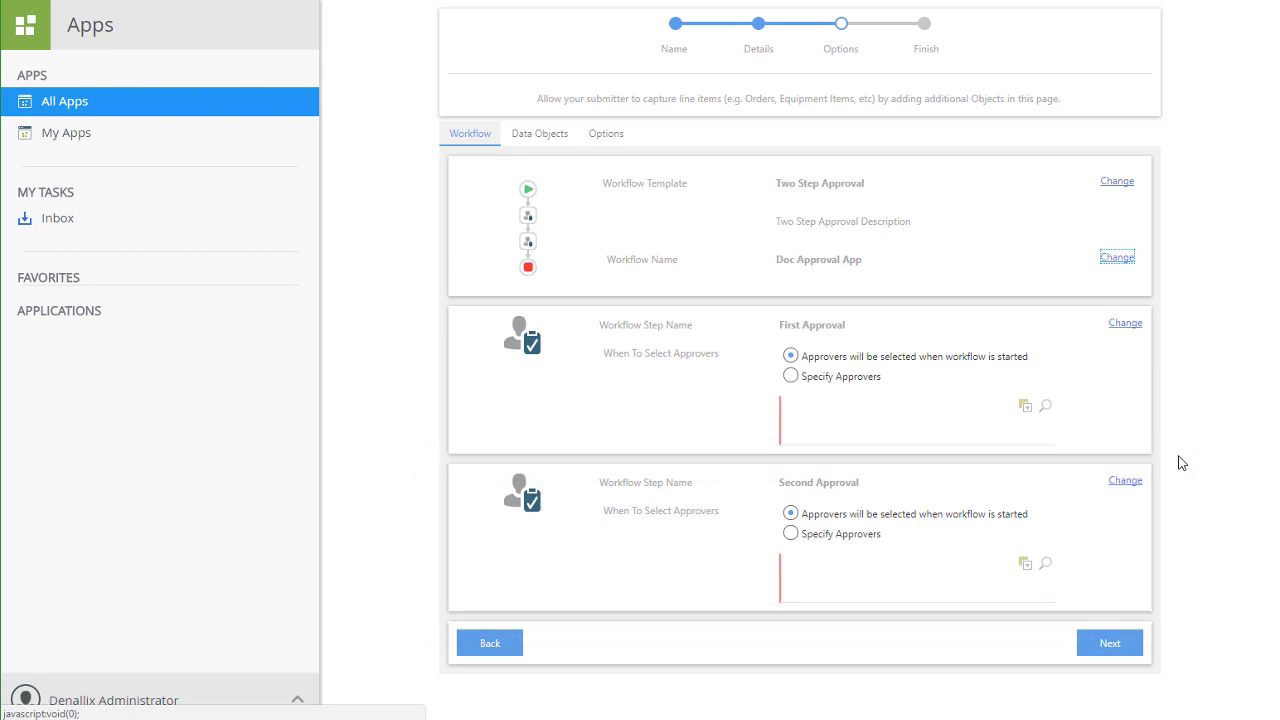
Set the Second Approval step to specified approvers and enter two approvers' names, resolving each one
click(790, 537)
click(809, 565)
text(Chris)
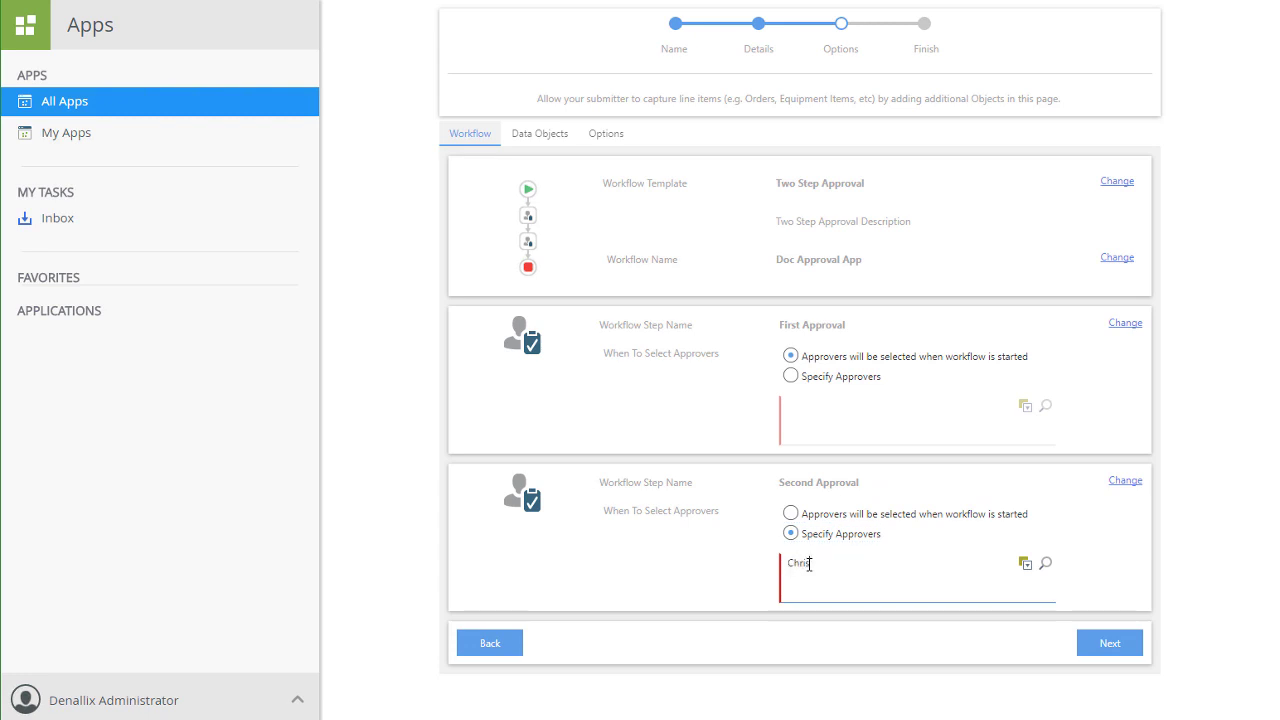
click(1025, 563)
text(Codi)
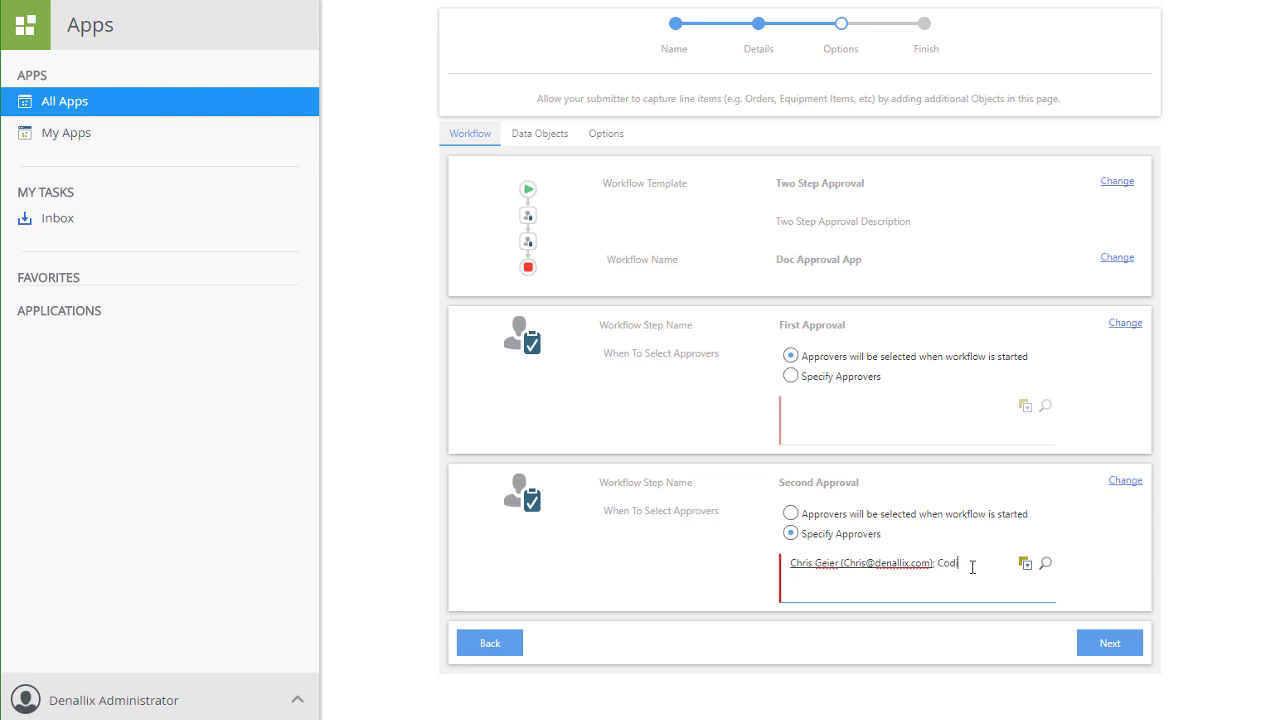
click(1025, 564)
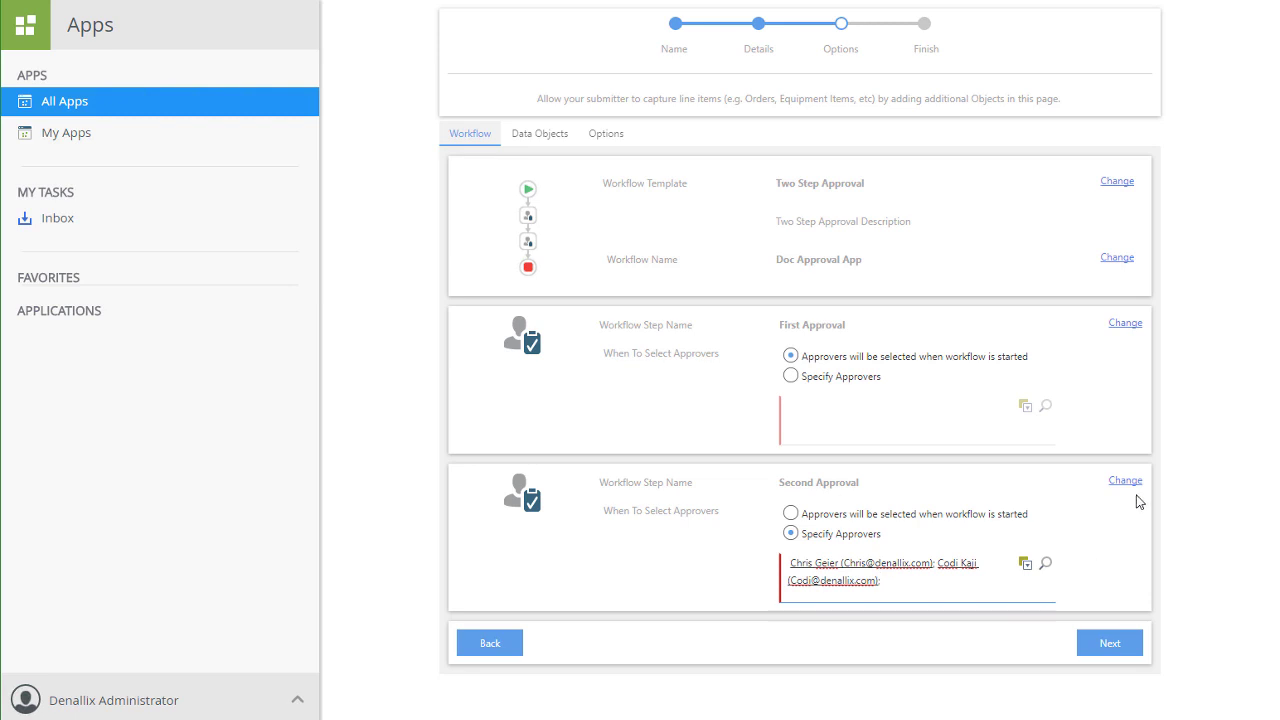
Open the Second Approval and First Approval step names for editing and close each without changing it
click(1125, 481)
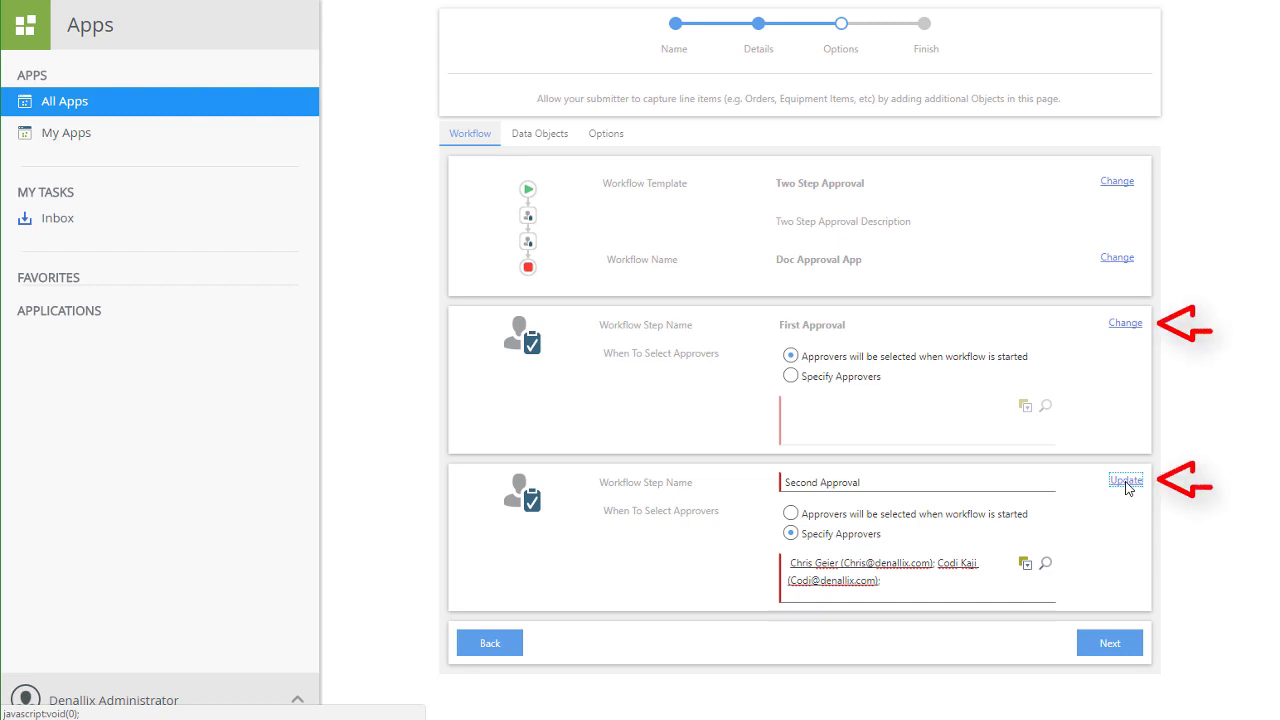
click(1125, 481)
click(1125, 324)
click(1125, 325)
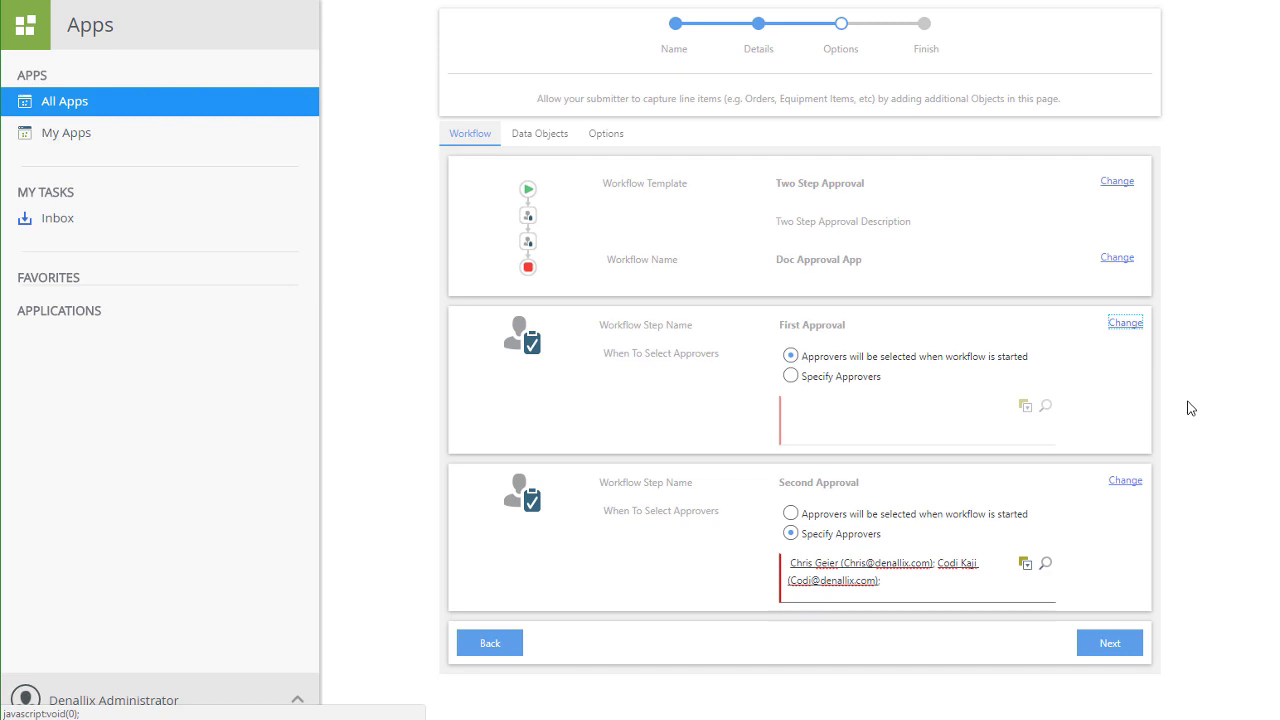
Finish the additional options and generate the Document Approval Application
click(1110, 648)
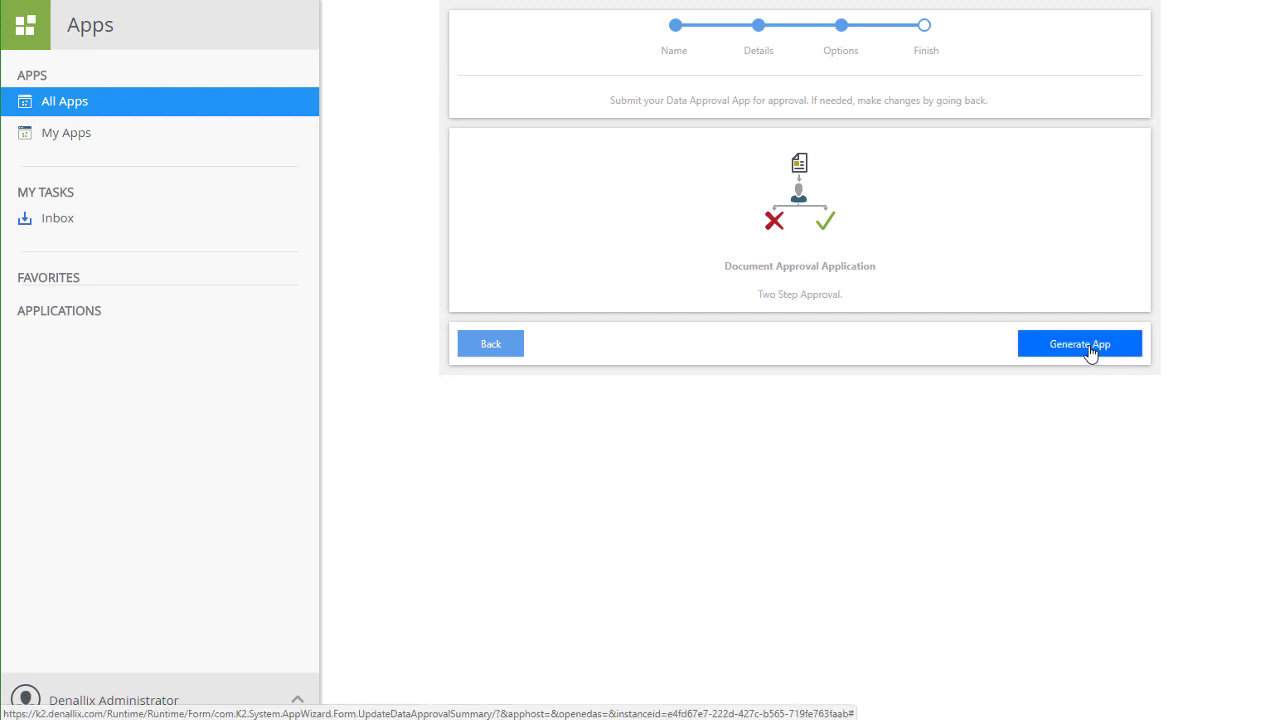
click(1091, 353)
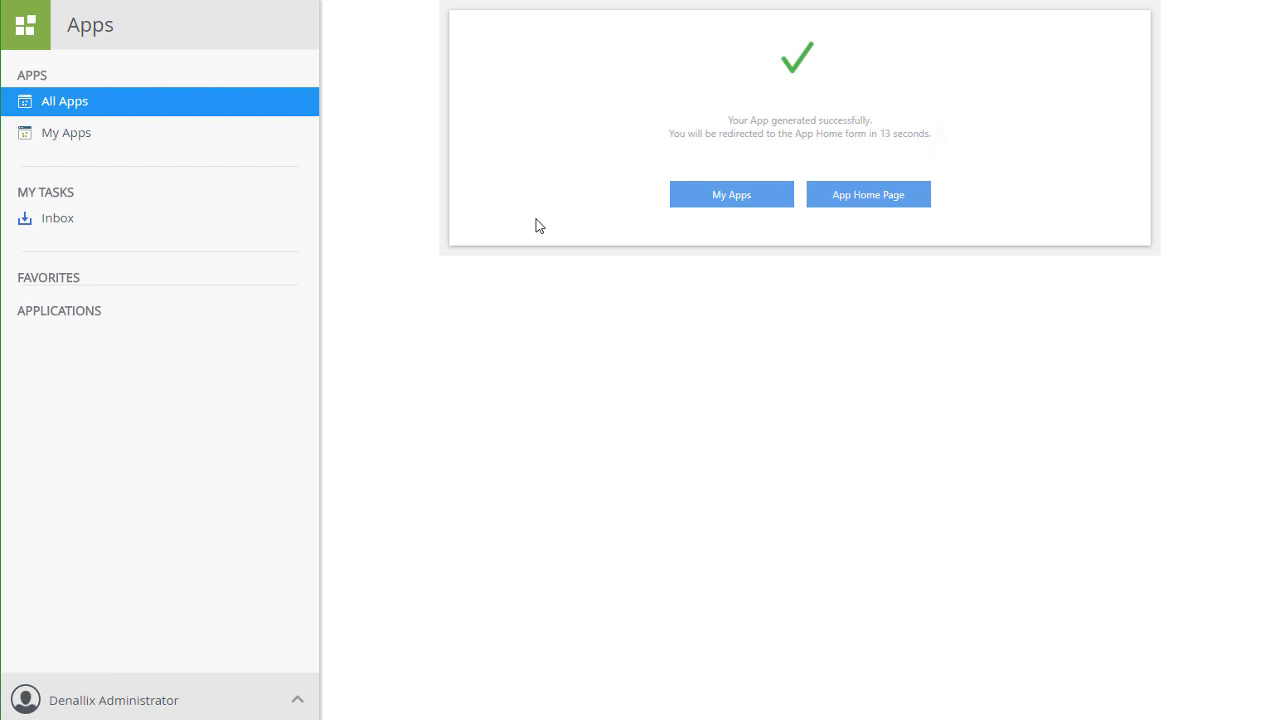
Open the generated app's home page, review its Administration lookup settings and Administrators and Settings page, and return to the home page
click(844, 202)
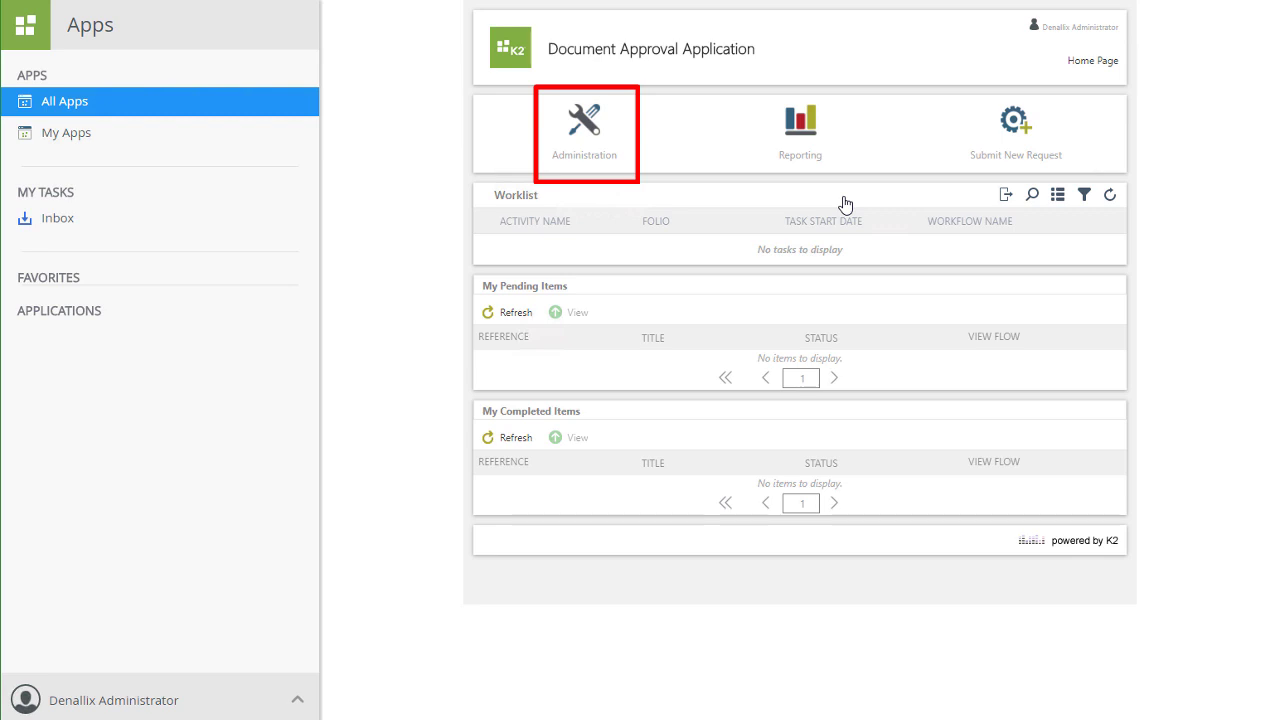
click(585, 125)
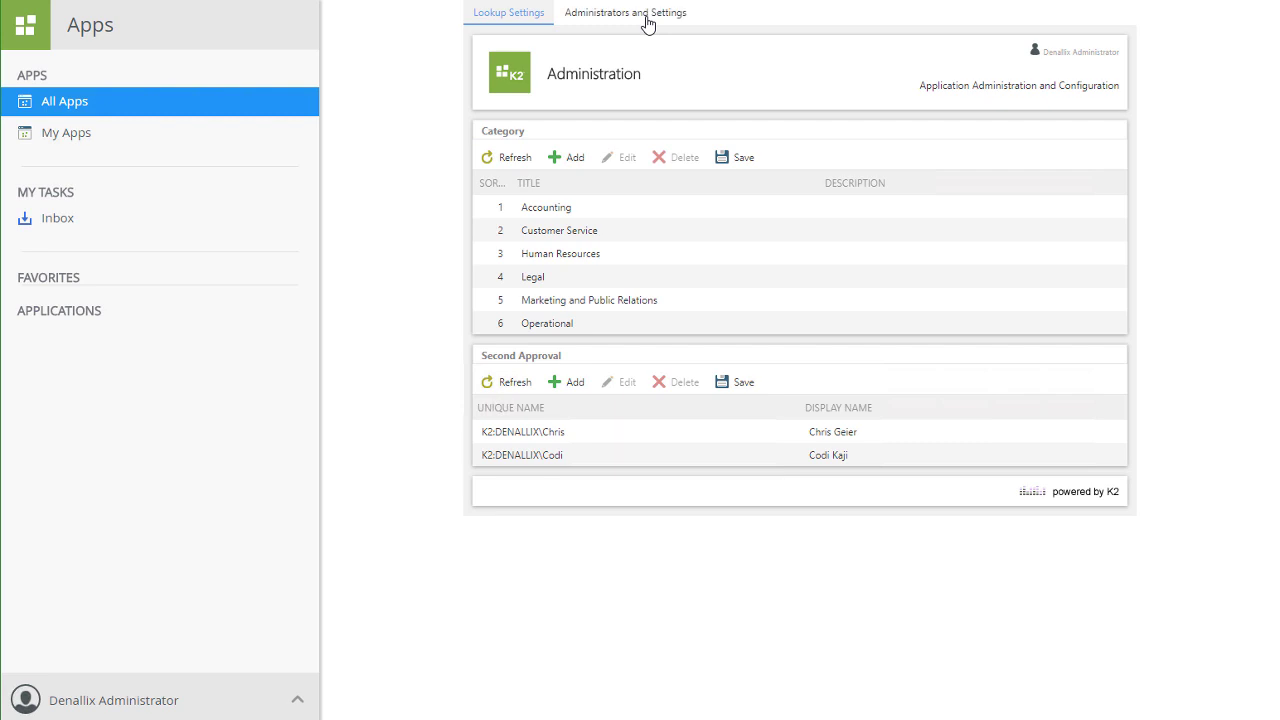
click(647, 17)
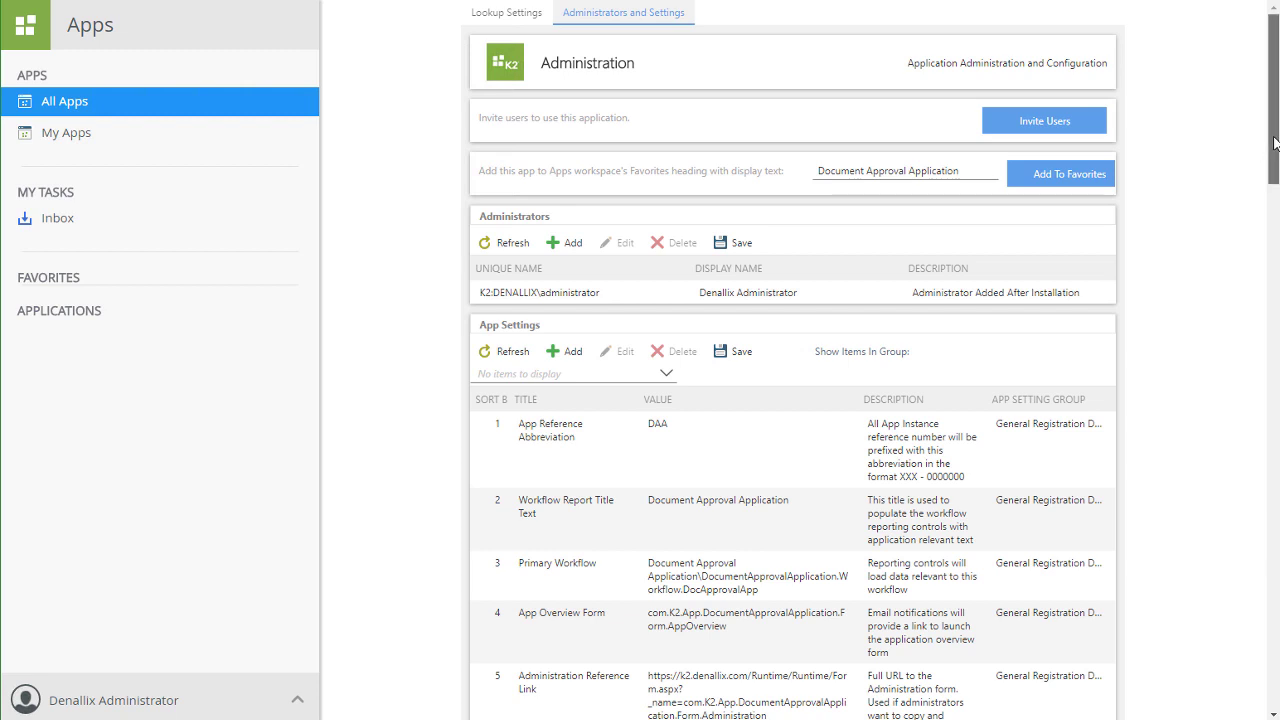
scroll(1252, 250, down, 5)
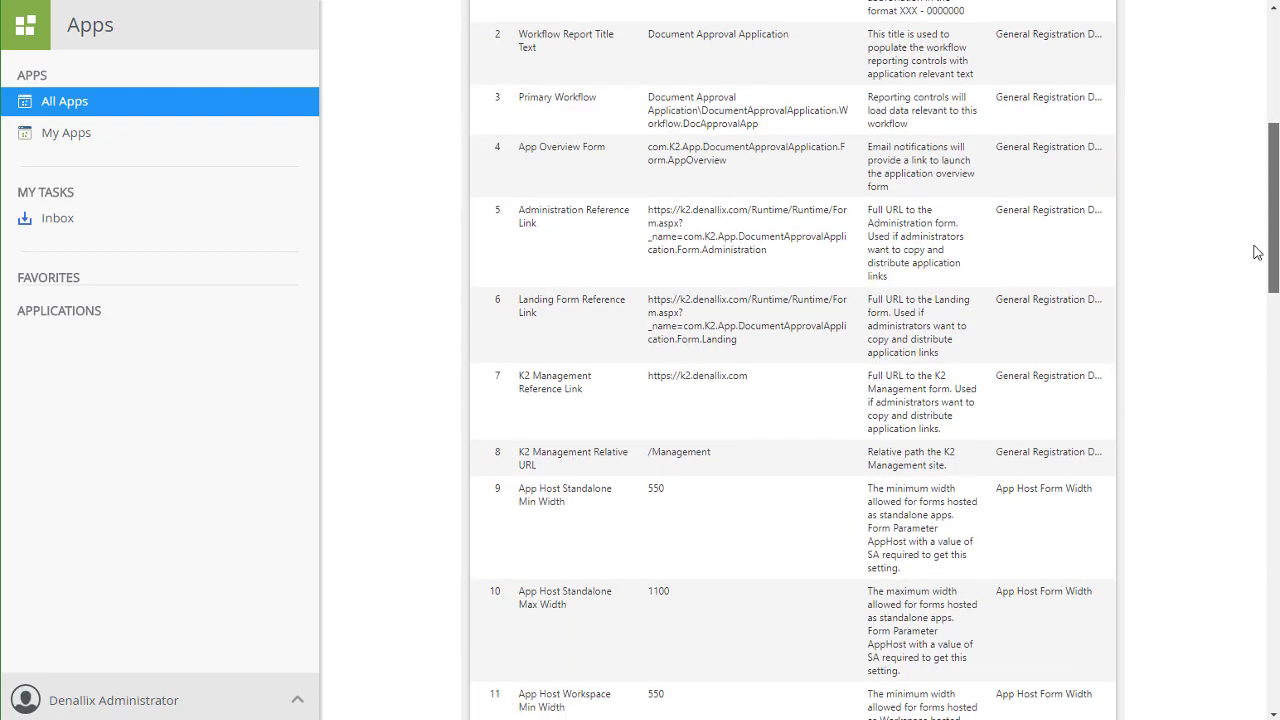
scroll(1257, 252, down, 4)
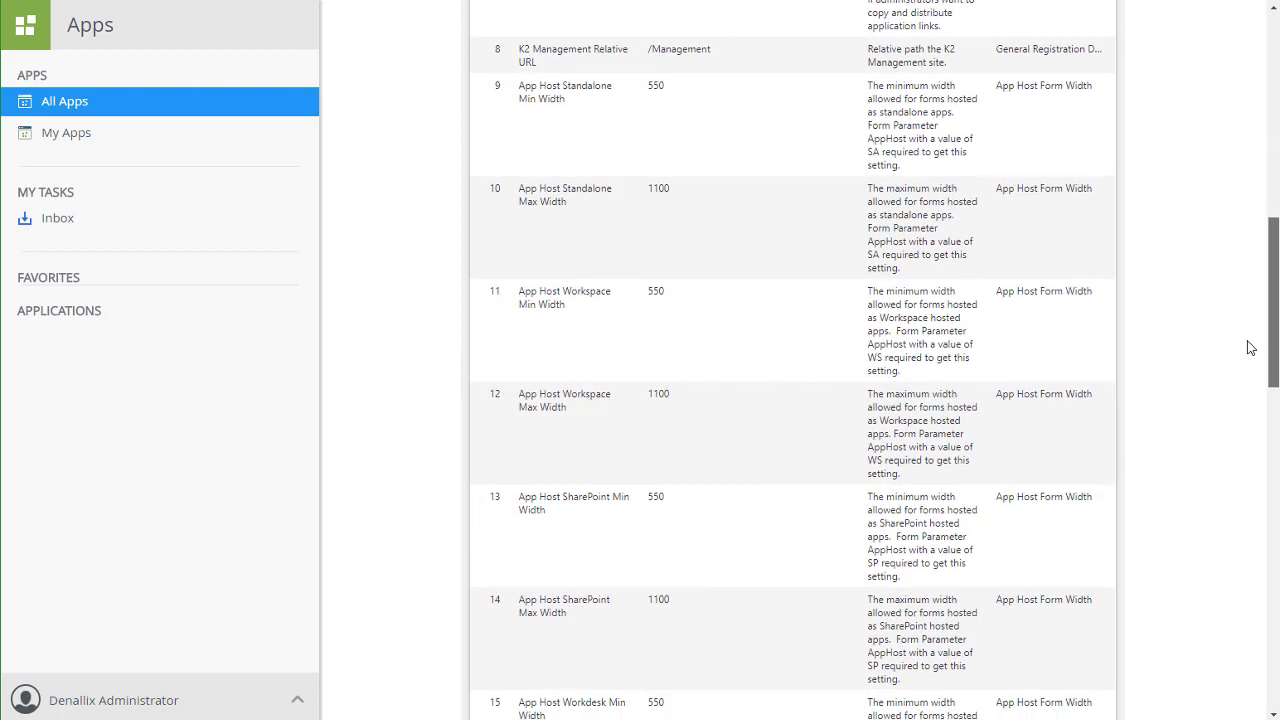
scroll(1244, 260, up, 1)
scroll(1240, 190, up, 8)
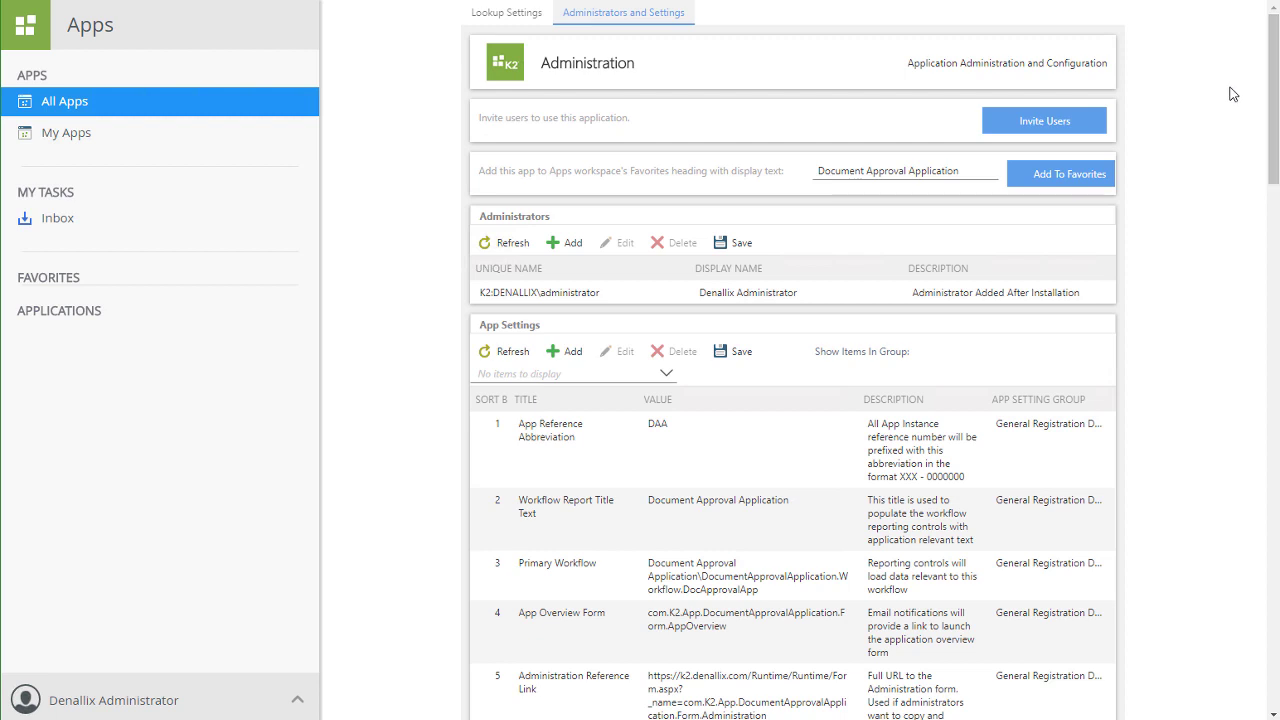
click(506, 70)
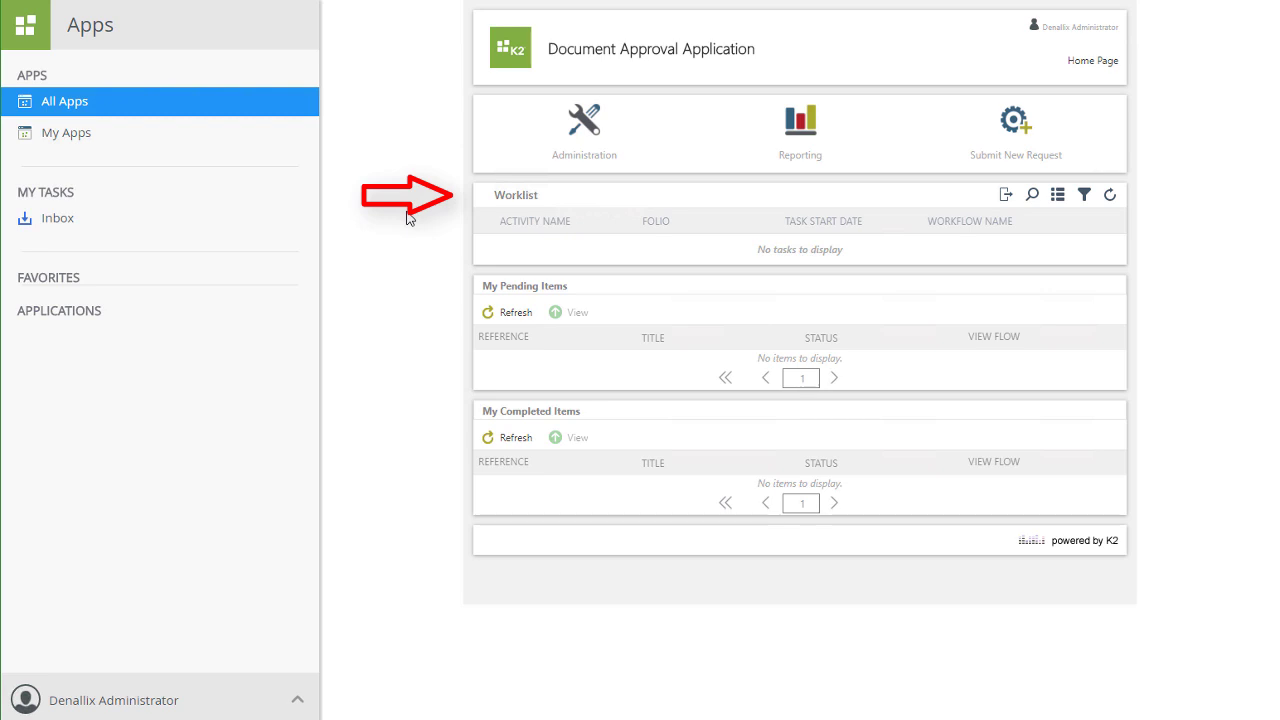
View the Document Approval Application's report dashboard and close it
click(803, 130)
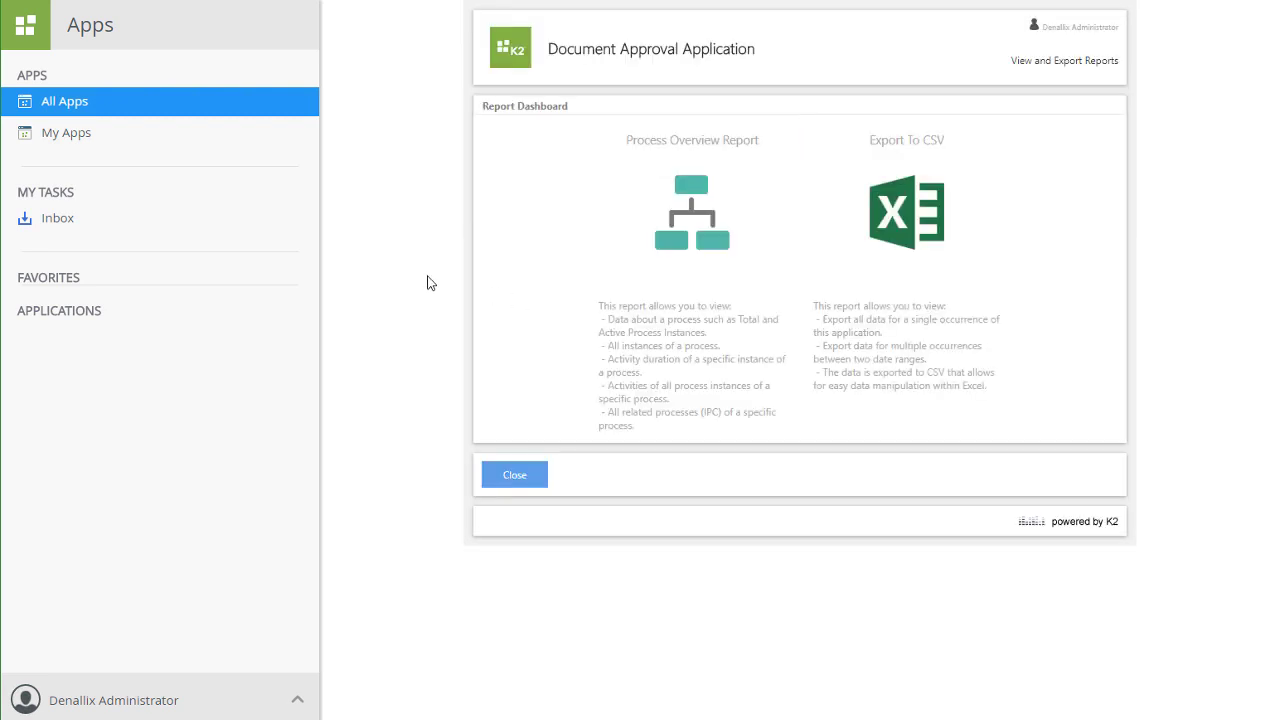
click(528, 469)
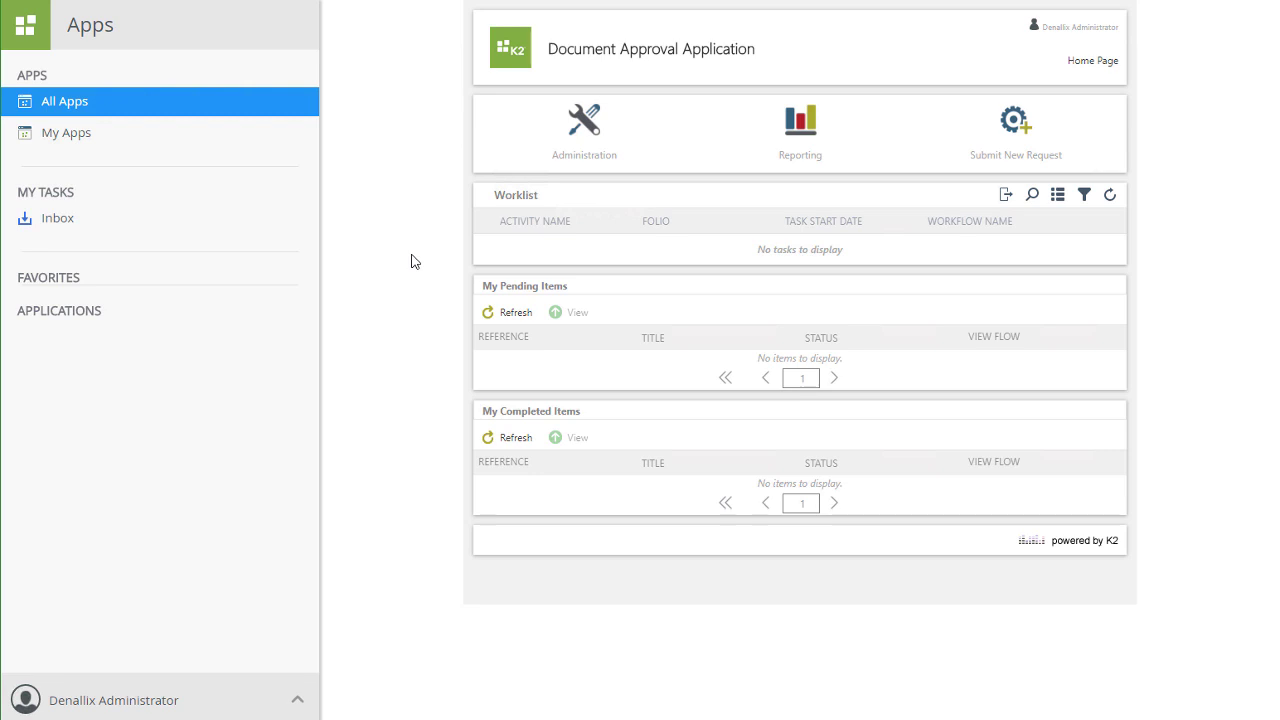
Reload the Apps workspace to update its application list and show My Apps
key(F5)
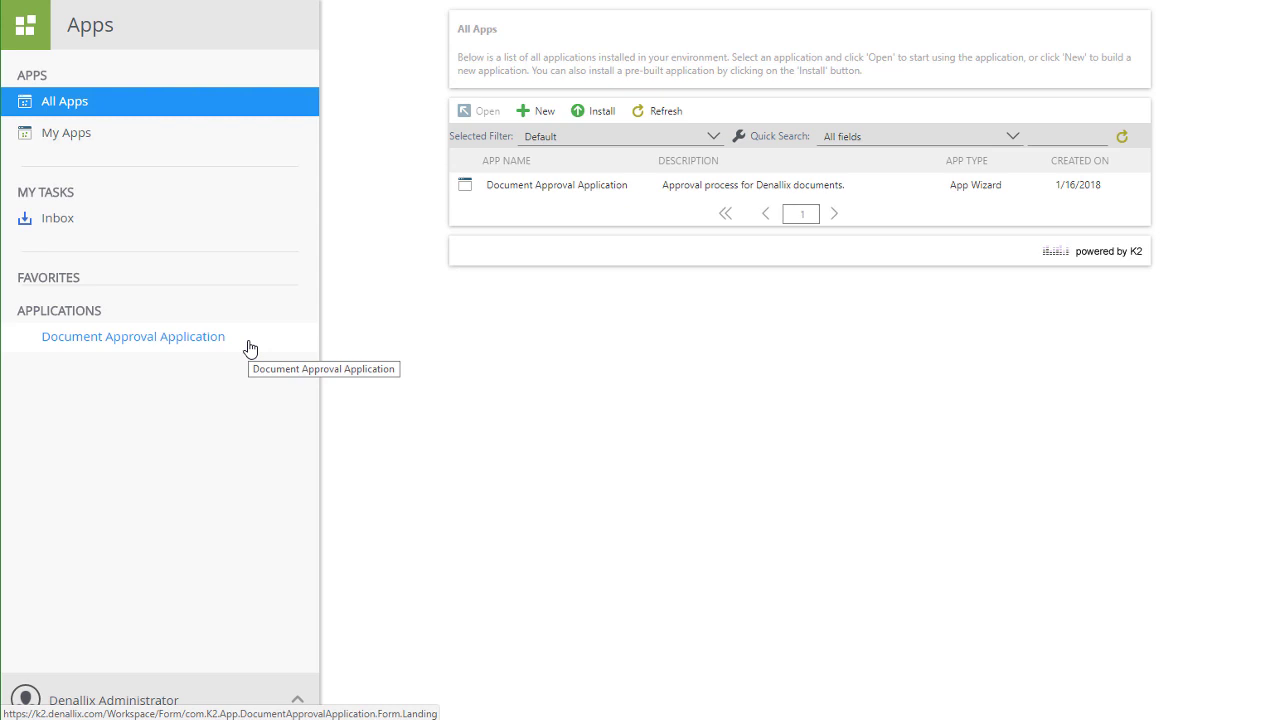
click(74, 134)
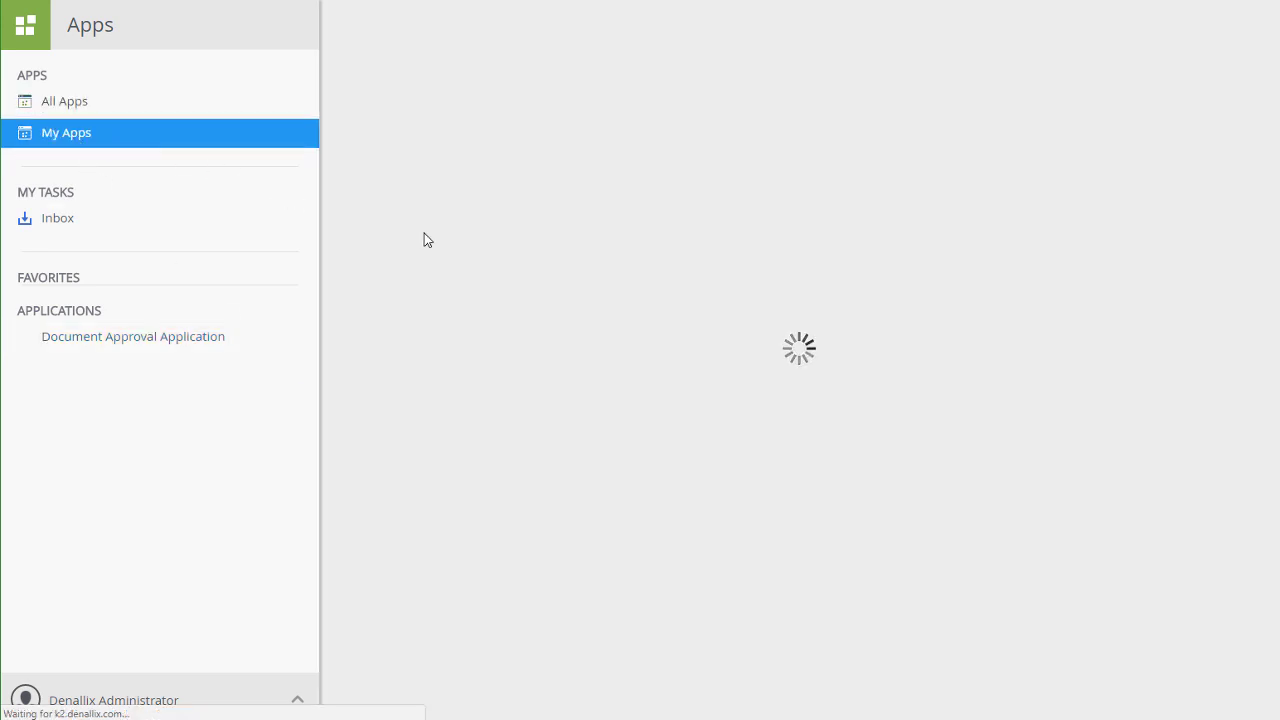